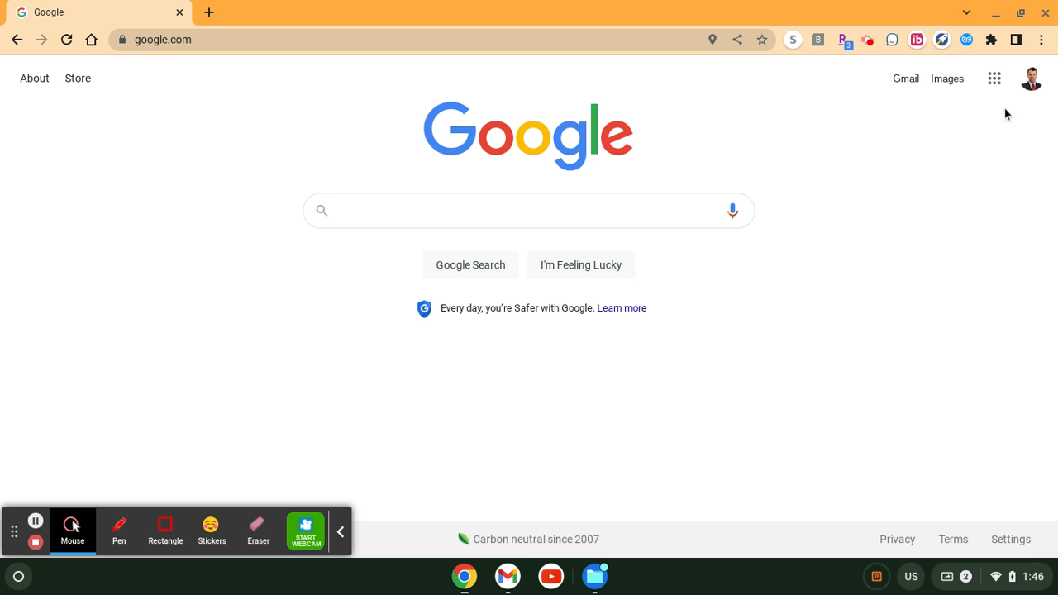
# - Open Google Calendar from the Google home page and bring the My calendars and Other calendars lists into view
pyautogui.click(994, 81)
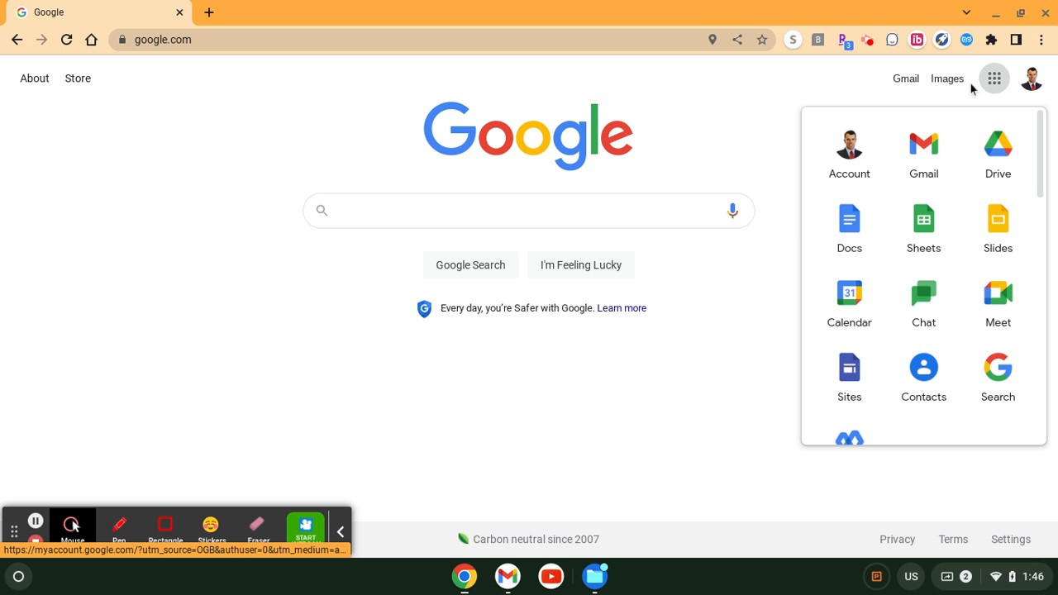
pyautogui.click(861, 300)
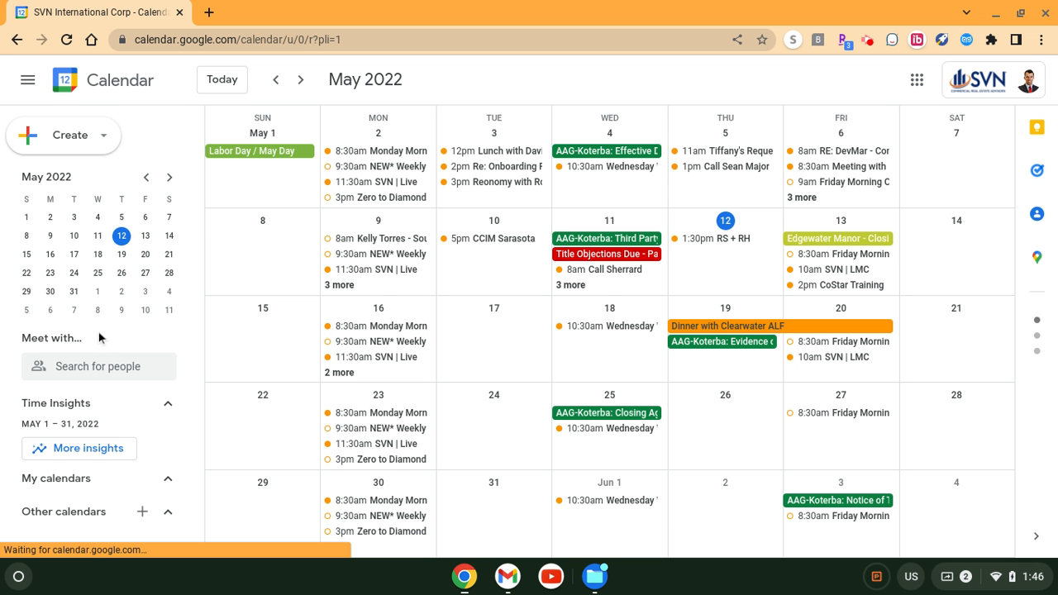
pyautogui.scroll(-1, 98, 332)
pyautogui.scroll(-3, 99, 332)
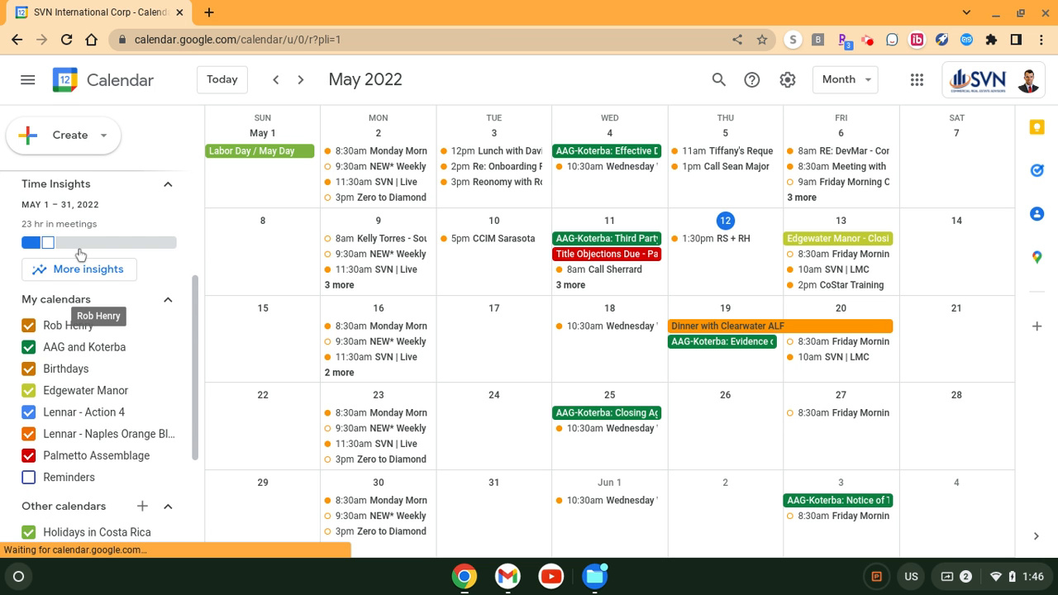
pyautogui.scroll(-2, 75, 330)
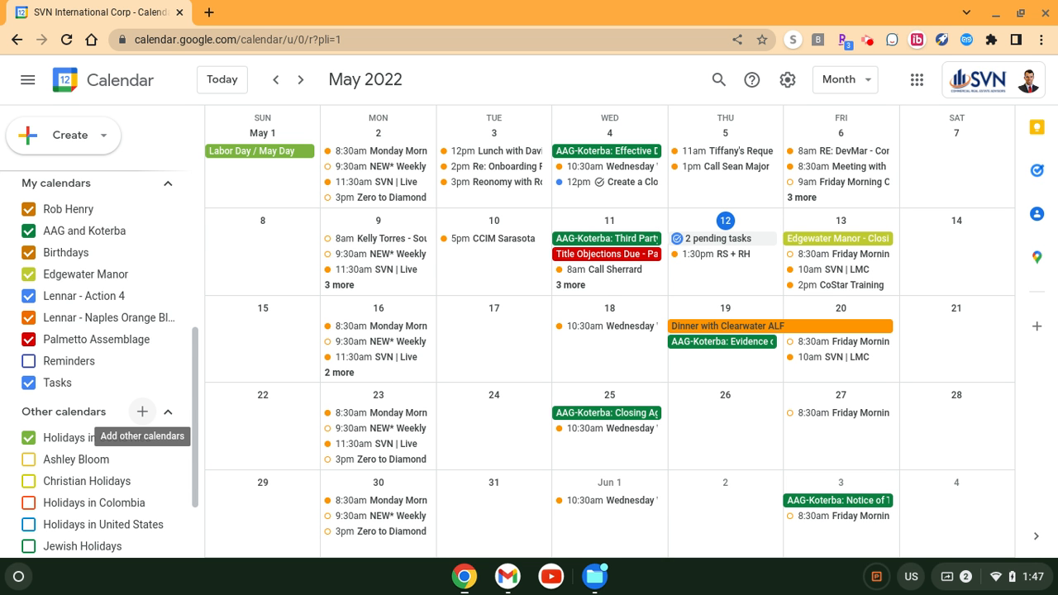
# - Open the form for creating a new calendar and look over the existing calendars in the settings
pyautogui.click(142, 411)
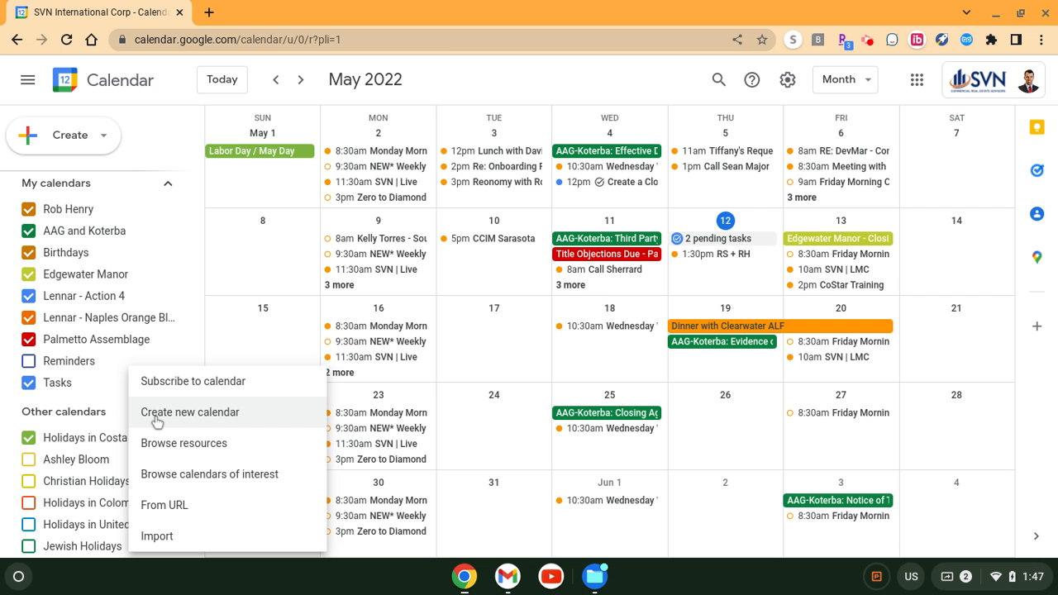
pyautogui.click(157, 418)
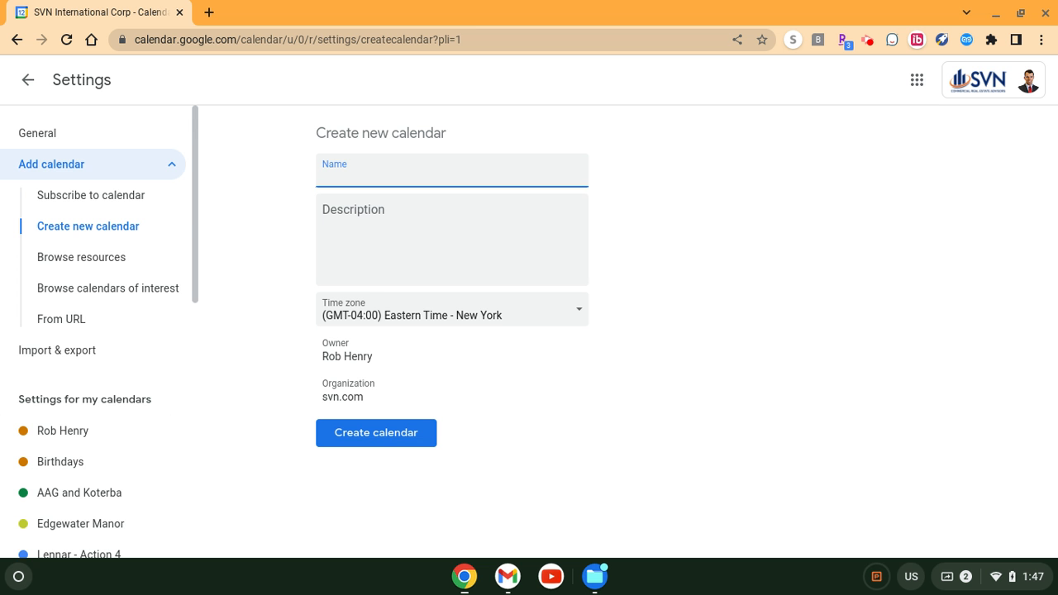
pyautogui.scroll(-5, 116, 421)
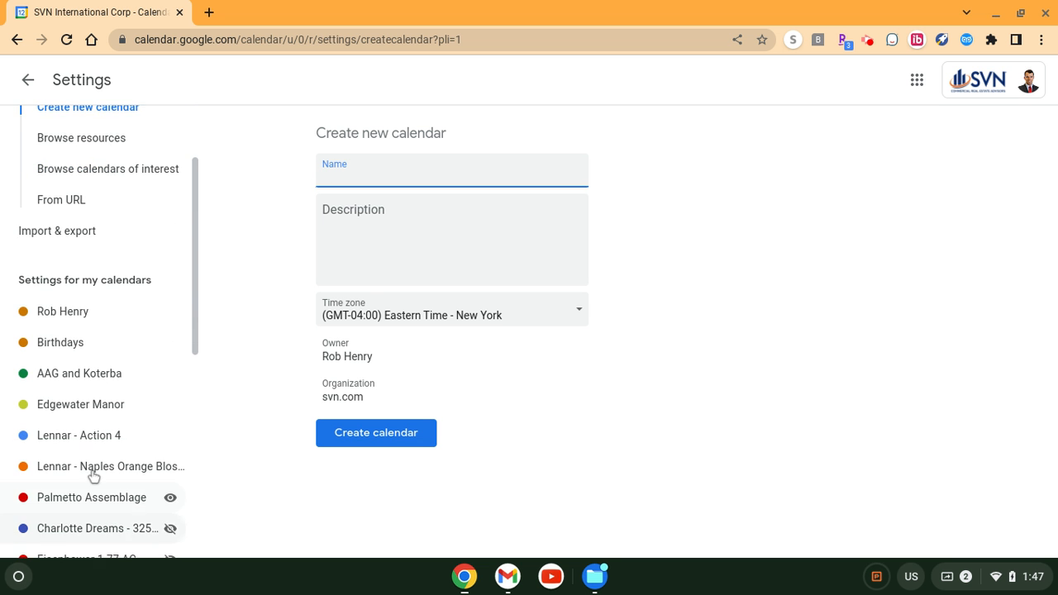
pyautogui.scroll(-1, 89, 468)
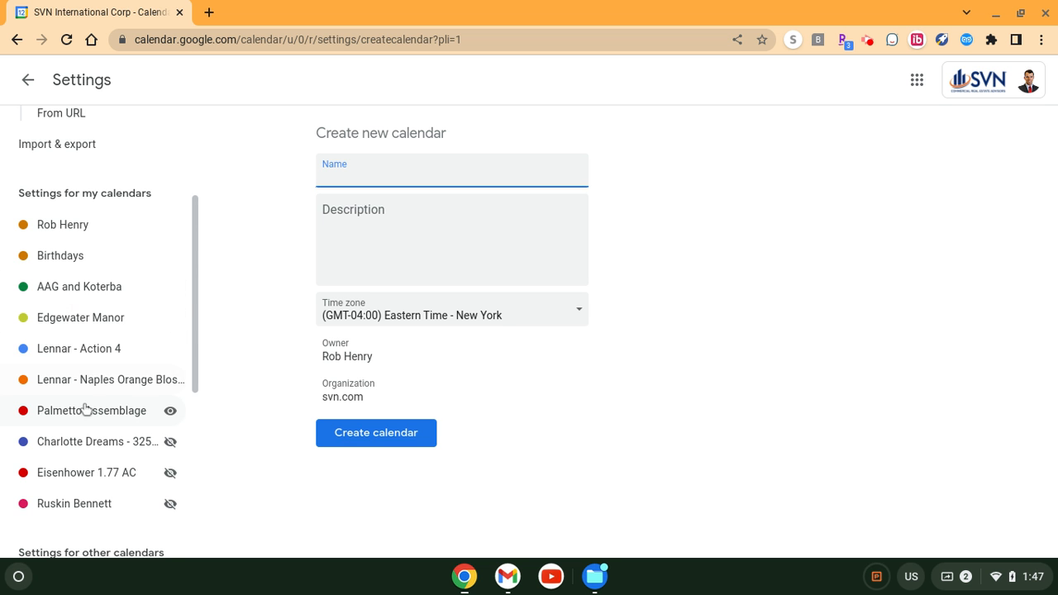
pyautogui.scroll(2, 85, 436)
pyautogui.scroll(1, 85, 436)
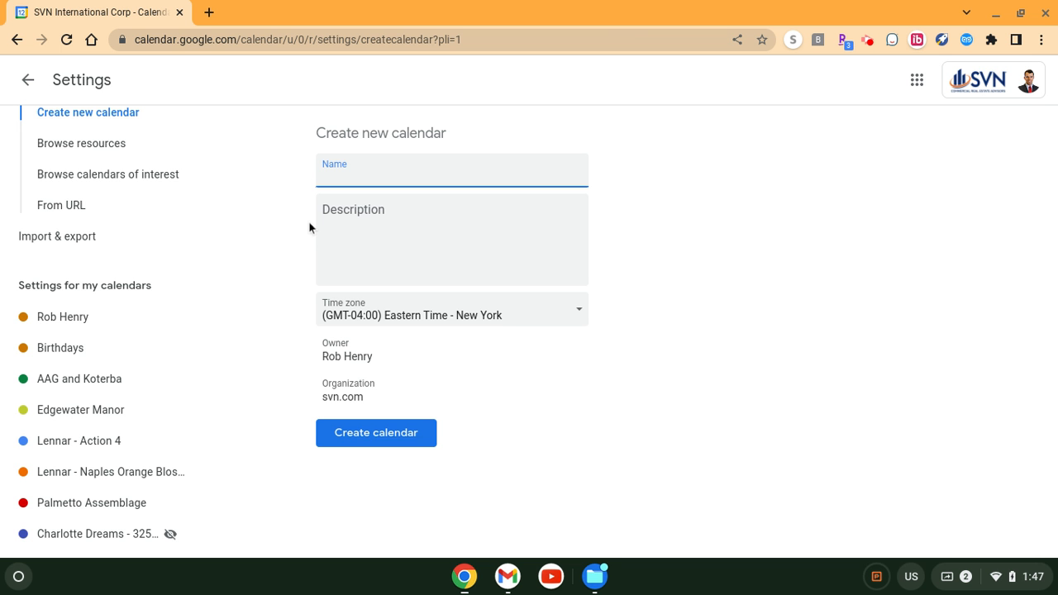
pyautogui.write('XYZ Property Contract Closing')
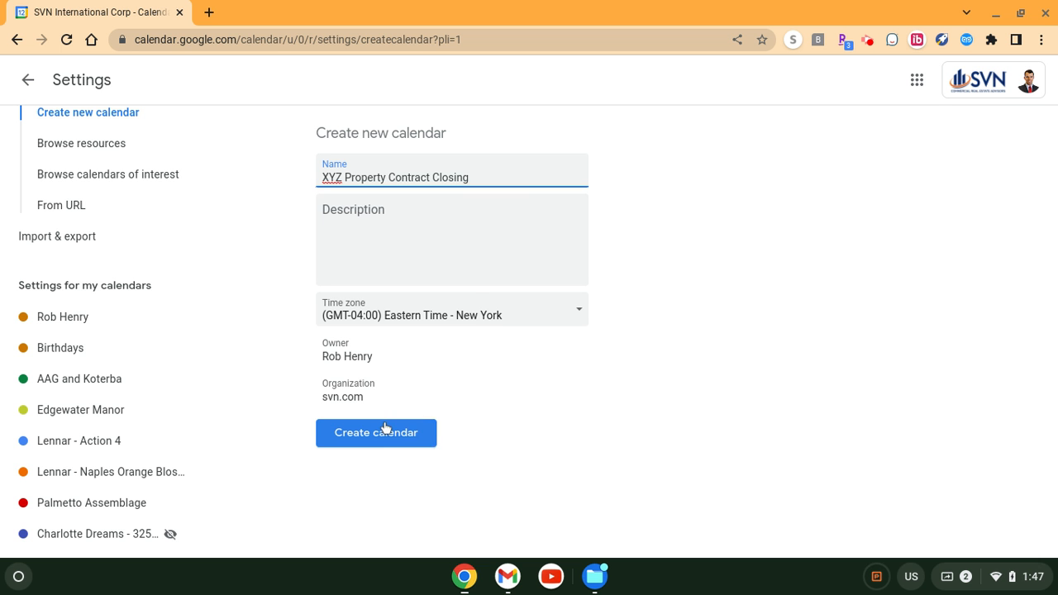
pyautogui.doubleClick(477, 177)
pyautogui.hotkey('ctrl', 'a')
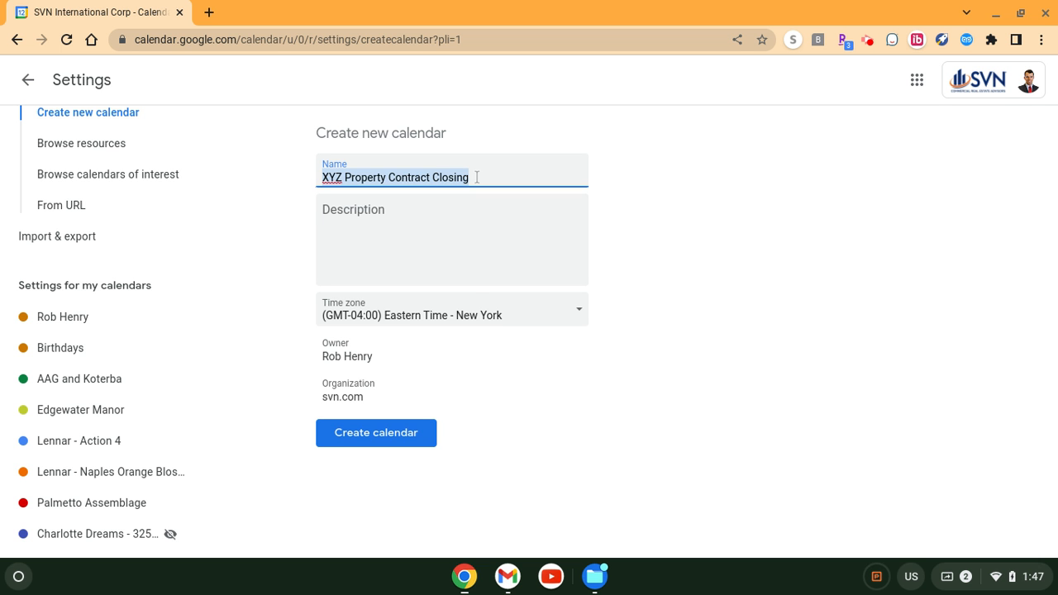
pyautogui.press('BackSpace')
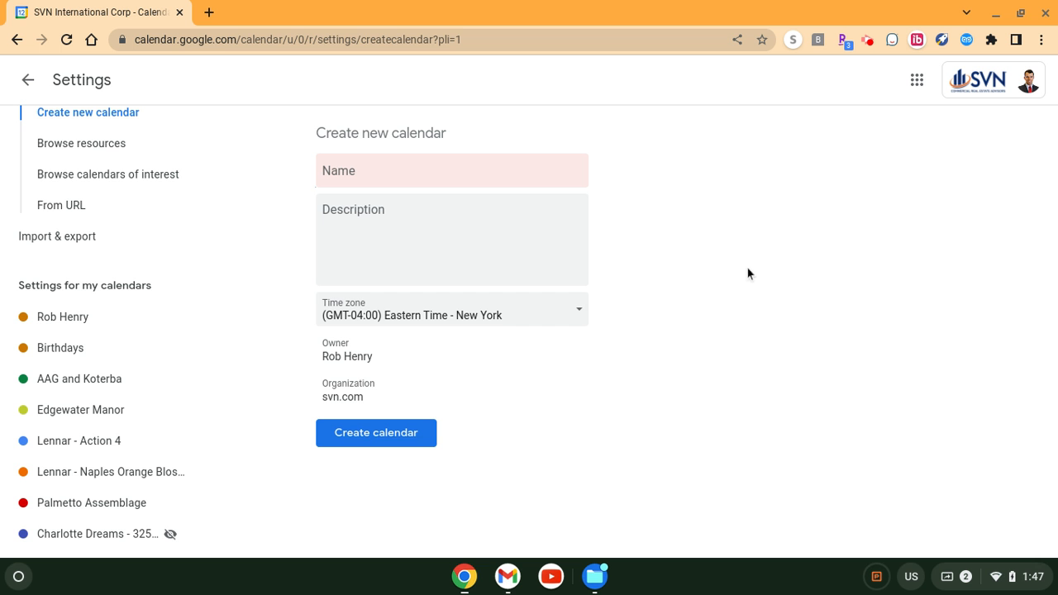
# - Open the settings of the AAG and Koterba calendar and examine its general details, access permissions and the people it is shared with
pyautogui.click(85, 387)
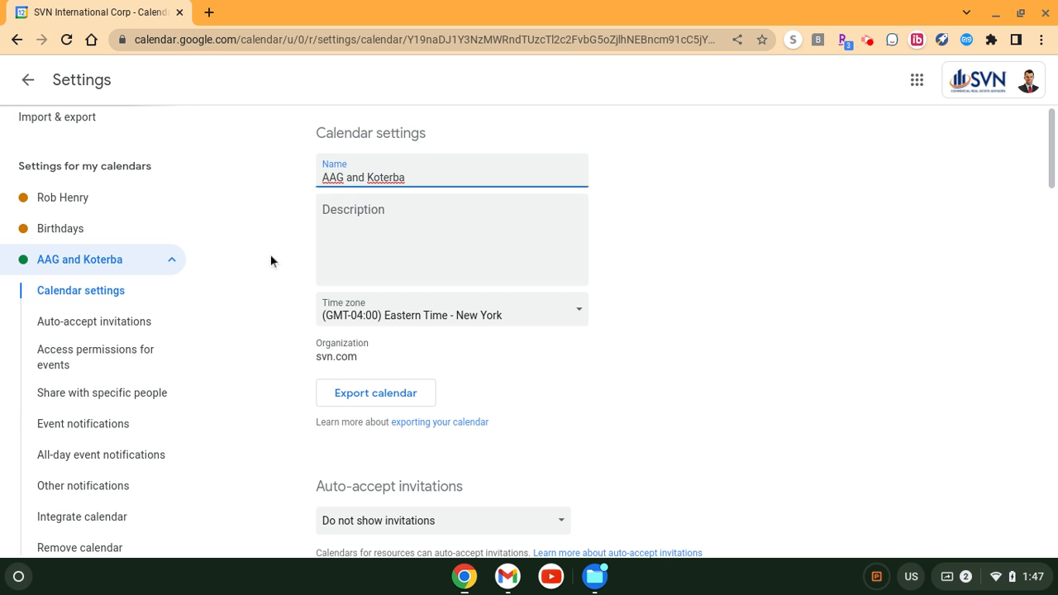
pyautogui.scroll(-1, 276, 259)
pyautogui.scroll(-2, 276, 265)
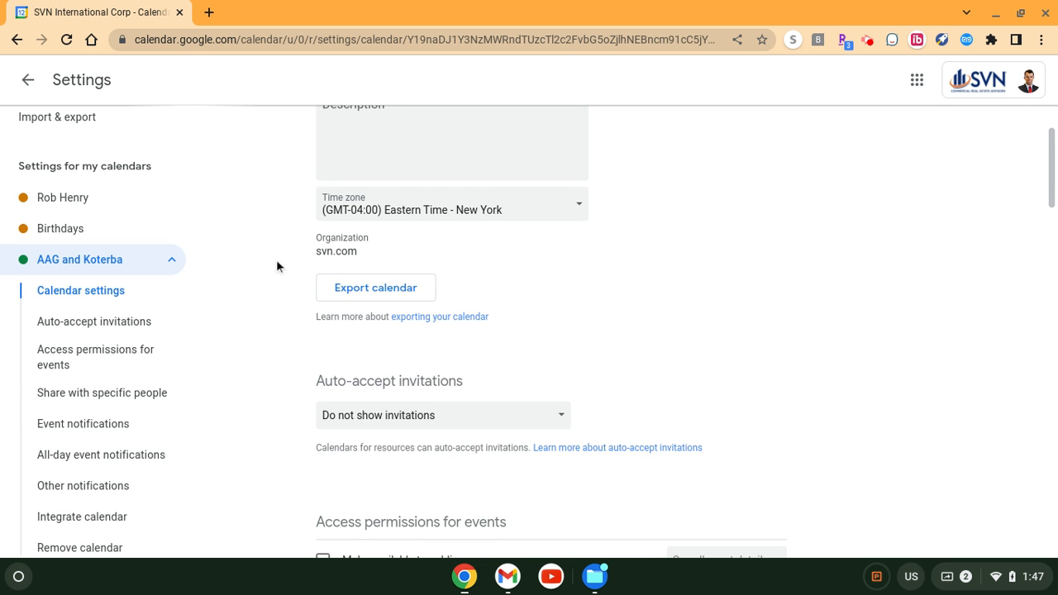
pyautogui.scroll(1, 276, 265)
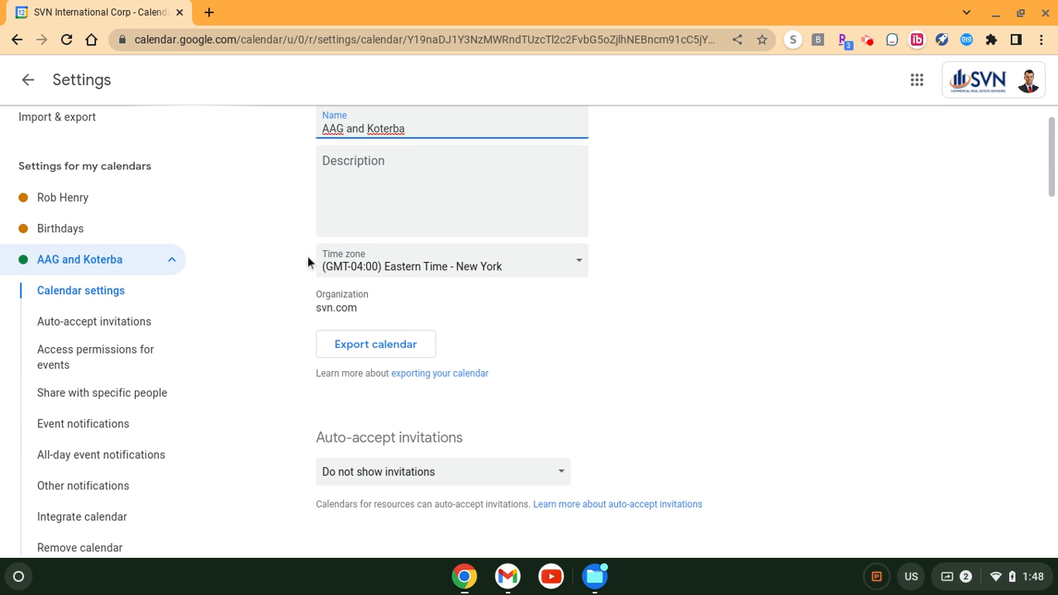
pyautogui.scroll(-4, 307, 262)
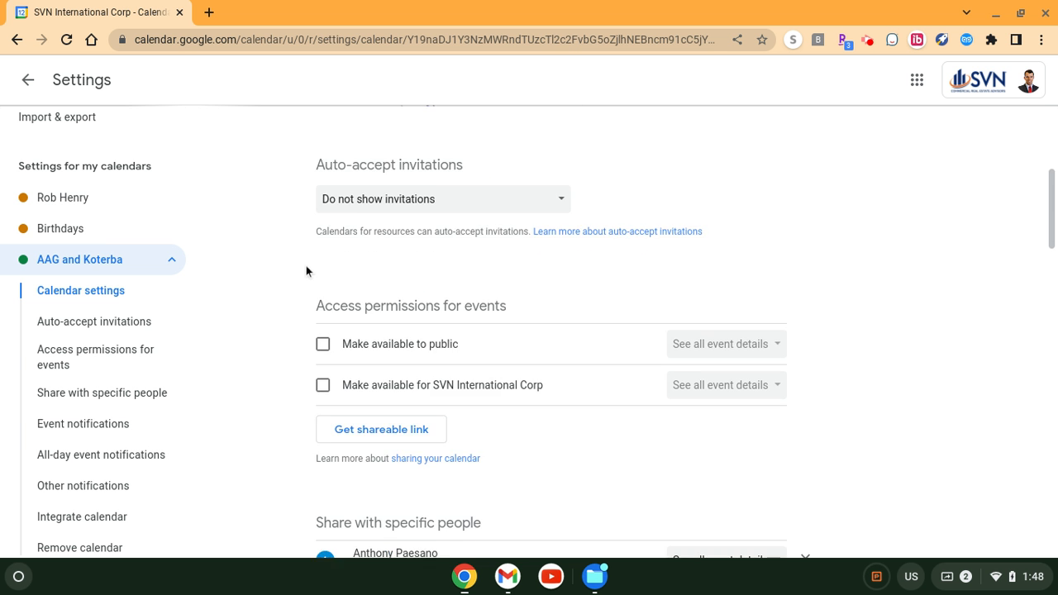
pyautogui.scroll(-3, 306, 271)
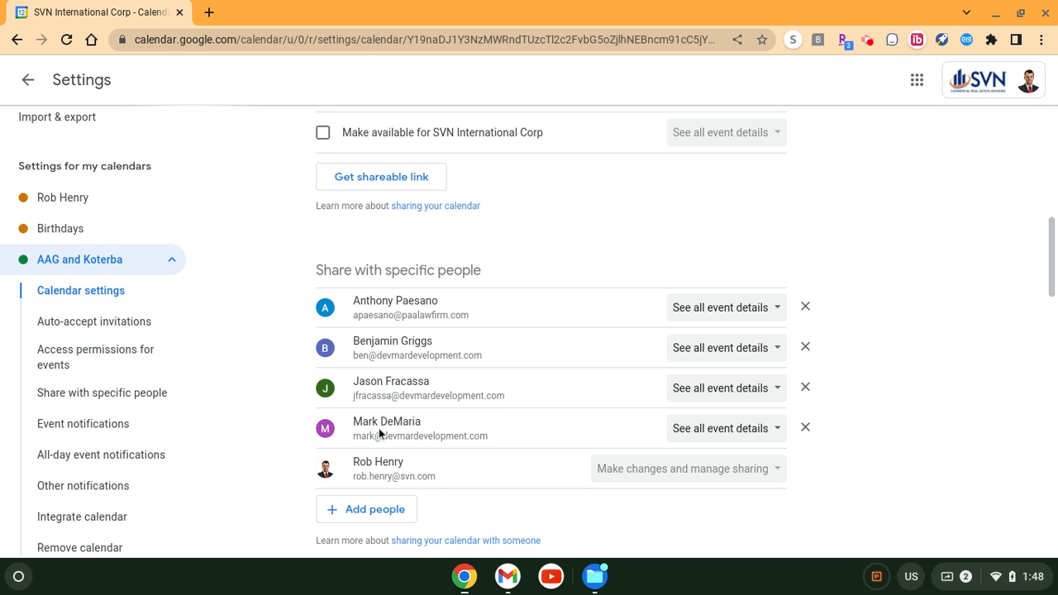
pyautogui.scroll(-1, 388, 488)
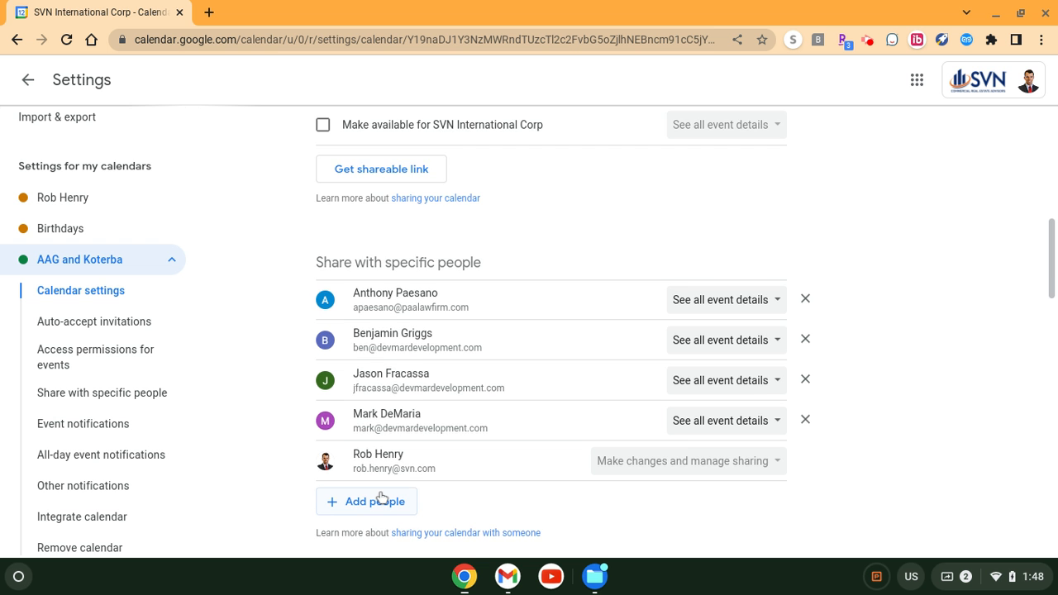
pyautogui.scroll(5, 288, 294)
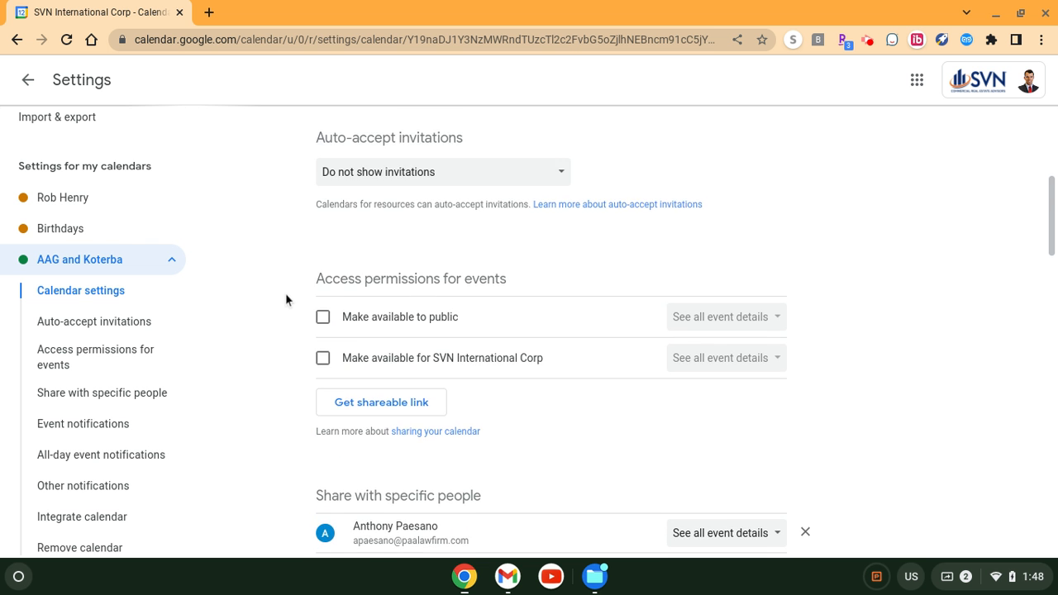
pyautogui.scroll(3, 286, 300)
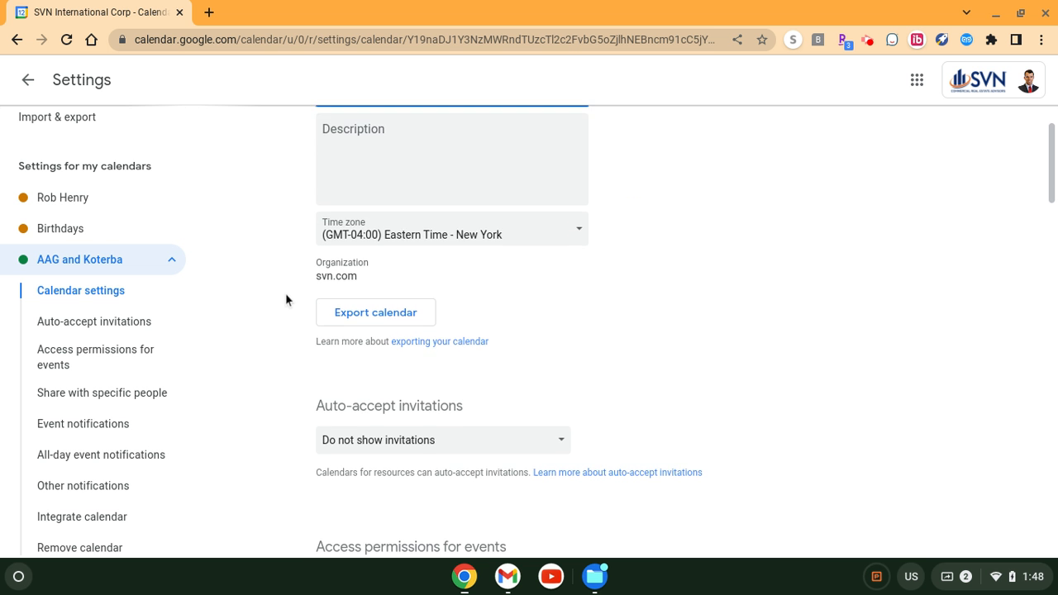
# - Examine the calendar's sharing list and its notification settings, including the available options for canceled events
pyautogui.scroll(-1, 285, 300)
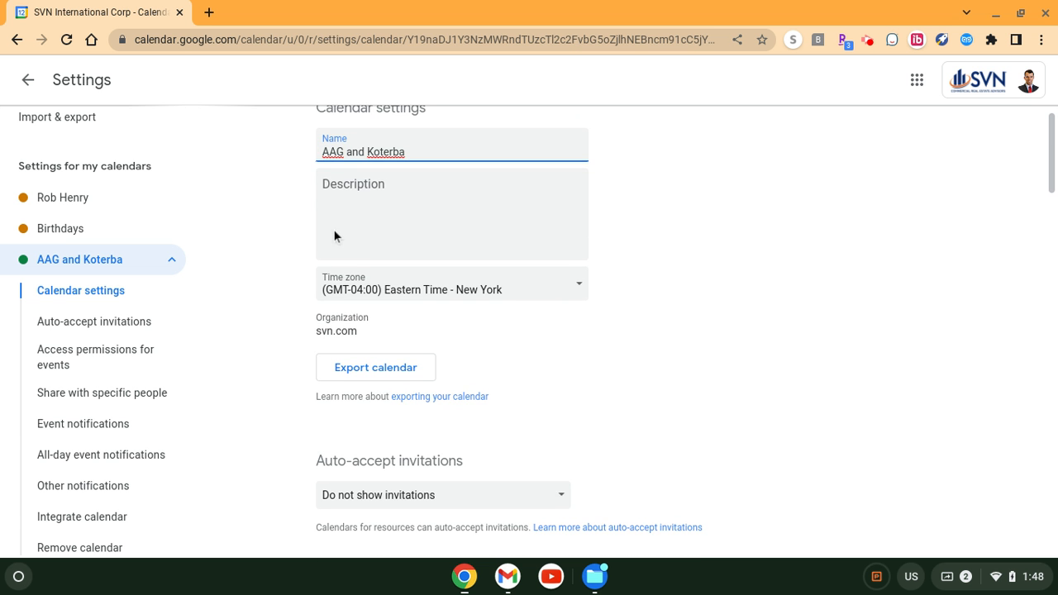
pyautogui.scroll(-2, 298, 310)
pyautogui.scroll(-7, 281, 328)
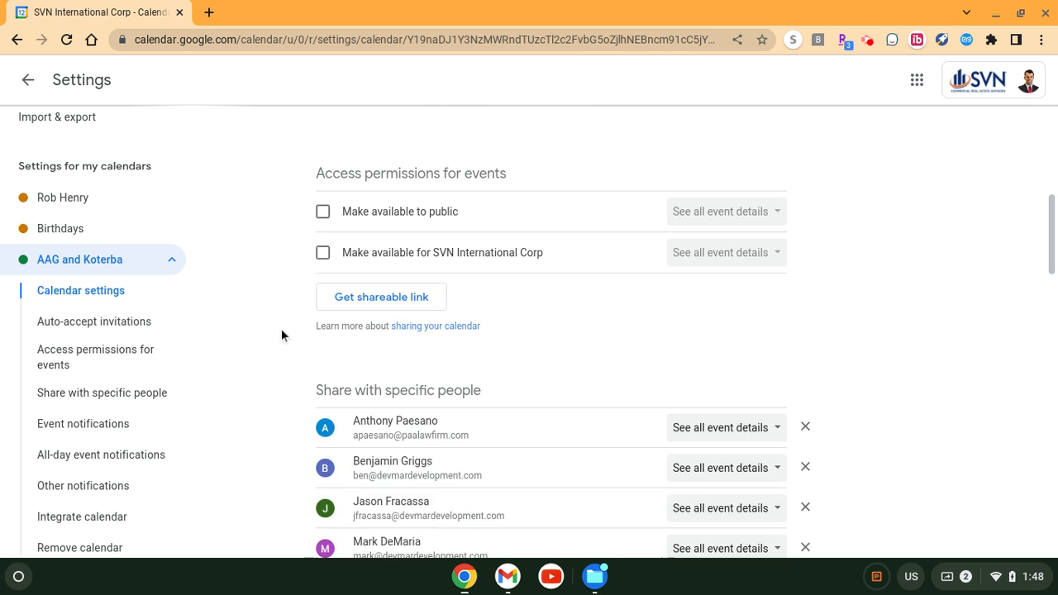
pyautogui.scroll(-7, 281, 328)
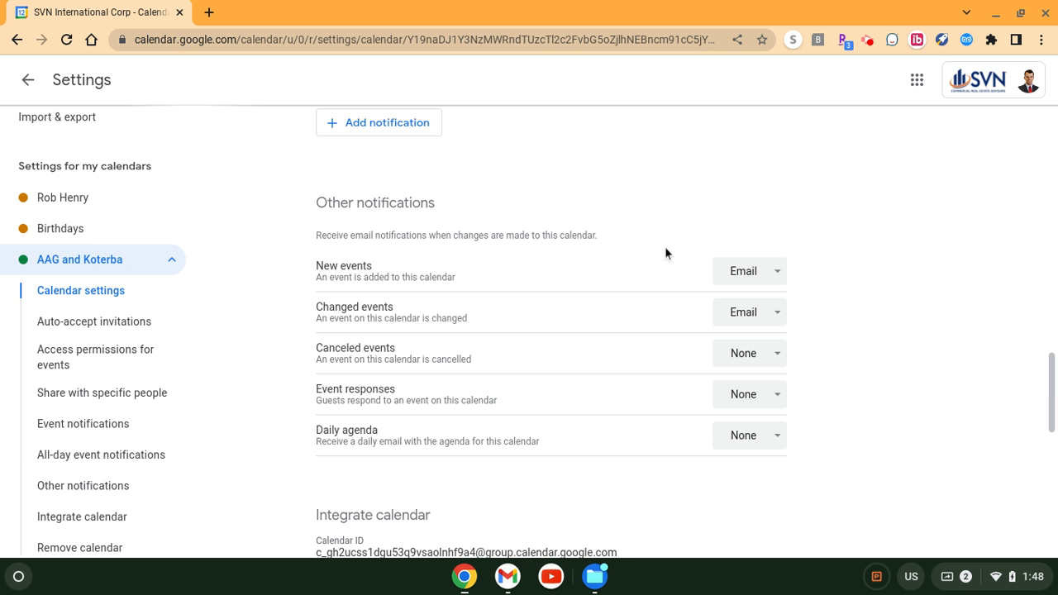
pyautogui.scroll(10, 666, 251)
pyautogui.scroll(-7, 575, 333)
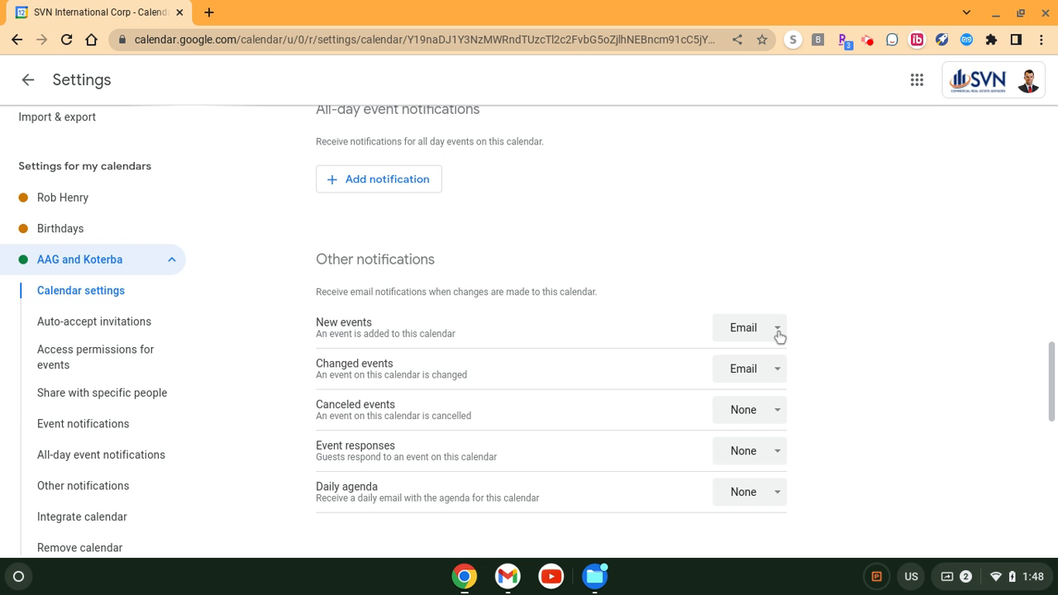
pyautogui.scroll(8, 554, 366)
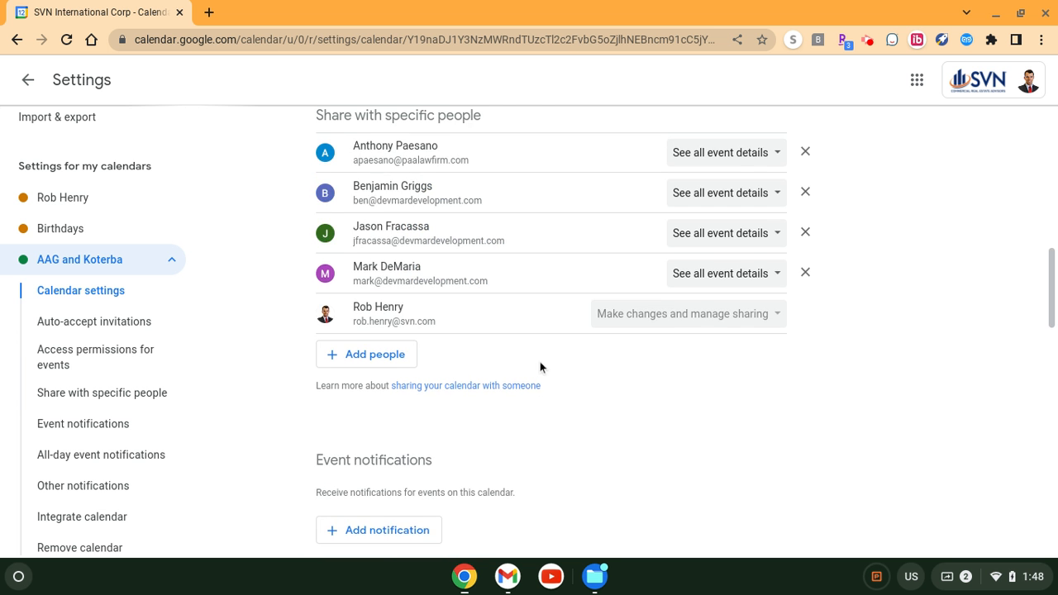
pyautogui.scroll(-8, 540, 361)
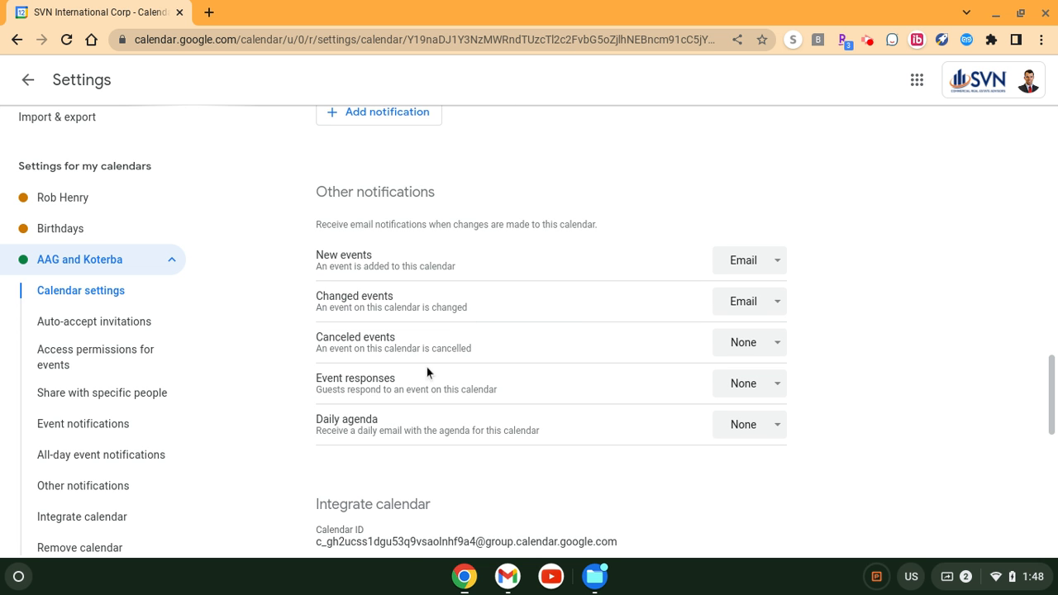
pyautogui.click(779, 344)
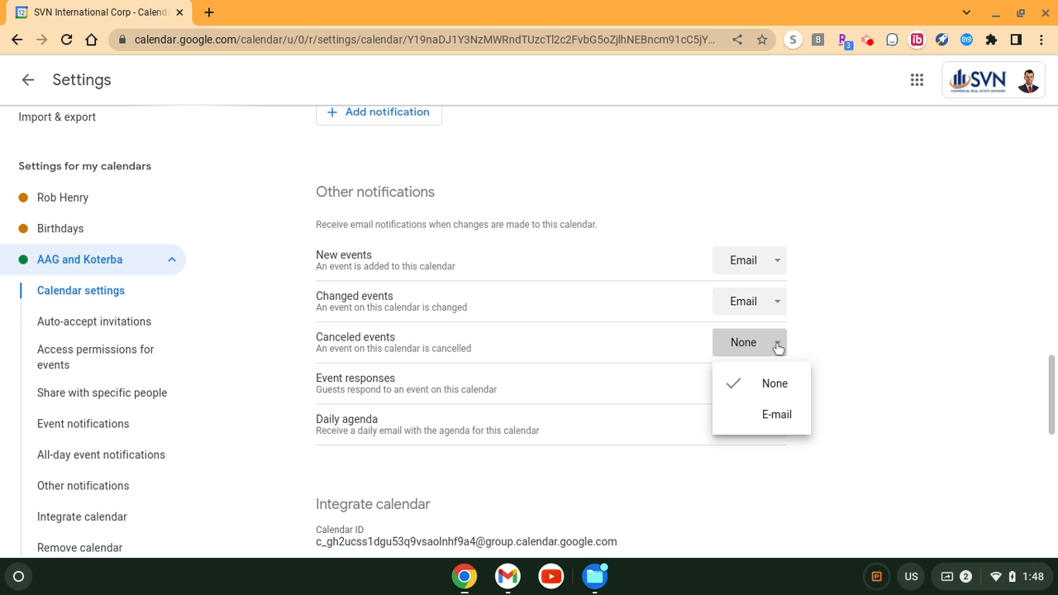
pyautogui.click(833, 334)
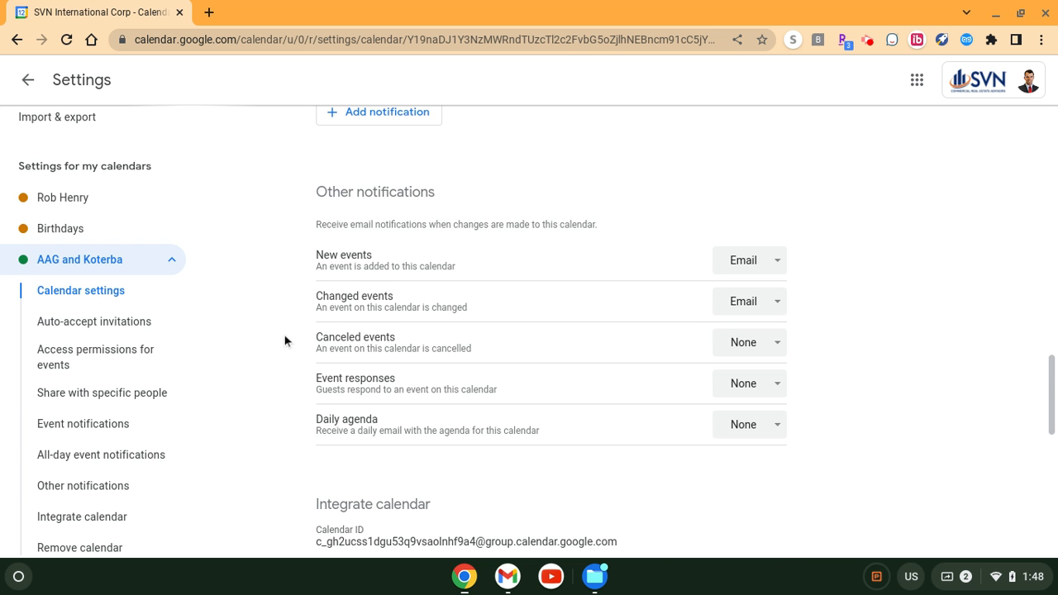
# - Examine the calendar's integration addresses and removal options, and look through the list of other calendars in the settings
pyautogui.scroll(-5, 284, 340)
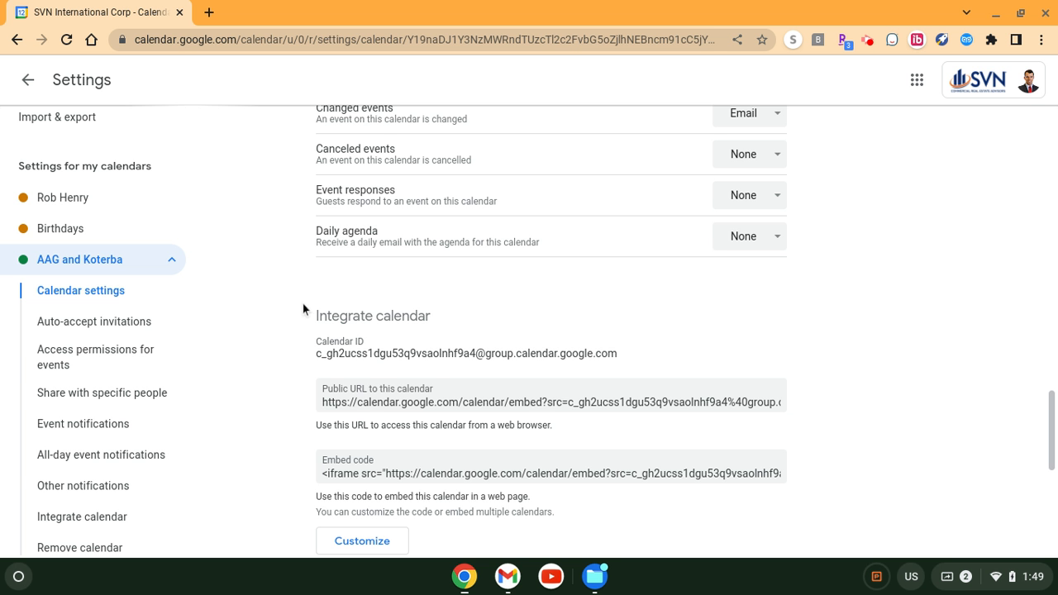
pyautogui.scroll(-10, 303, 306)
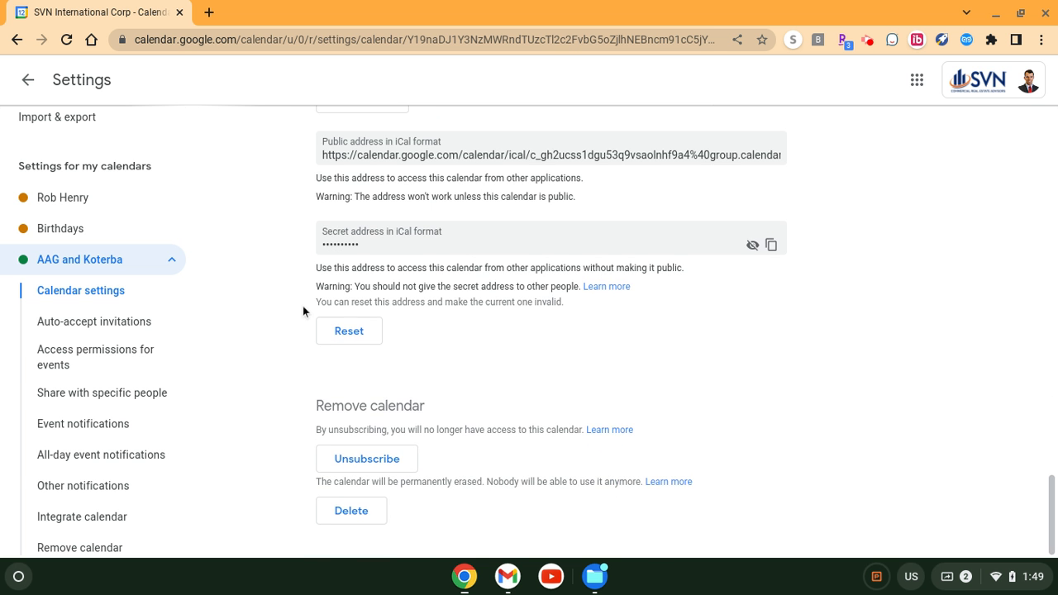
pyautogui.scroll(2, 302, 310)
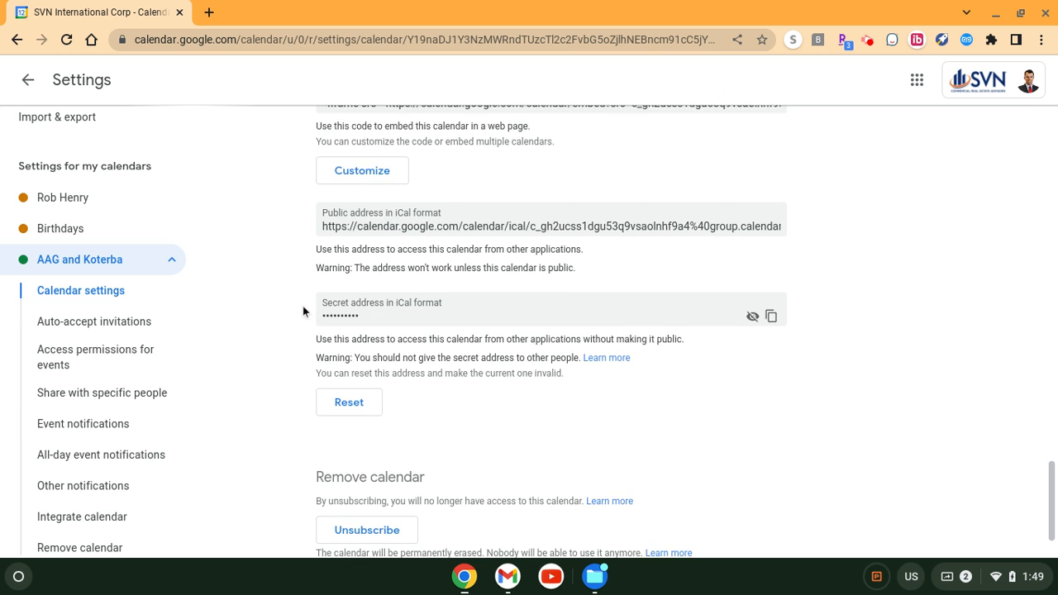
pyautogui.scroll(-2, 302, 307)
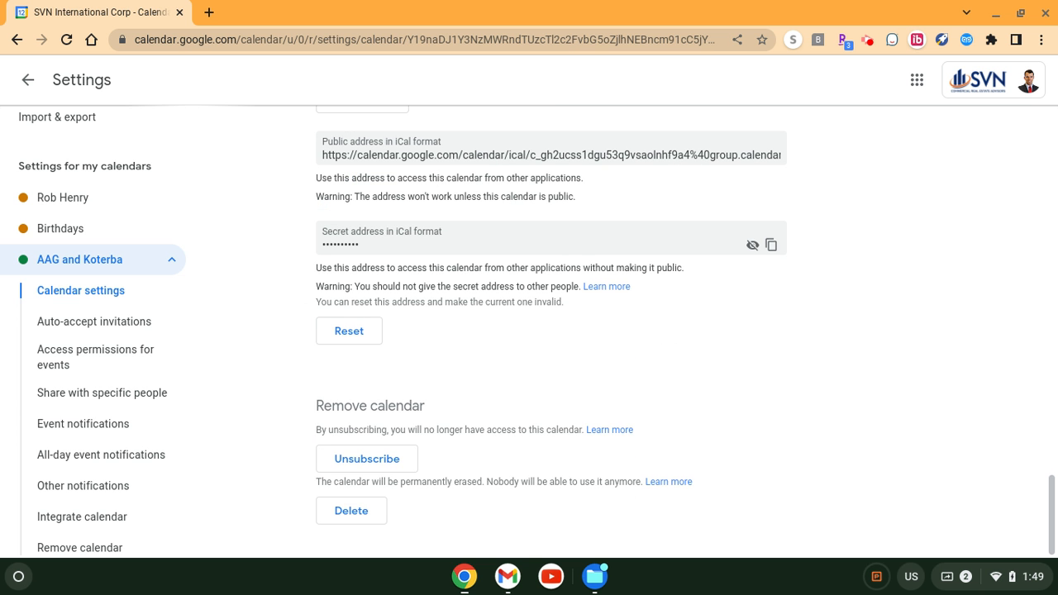
pyautogui.scroll(-3, 145, 371)
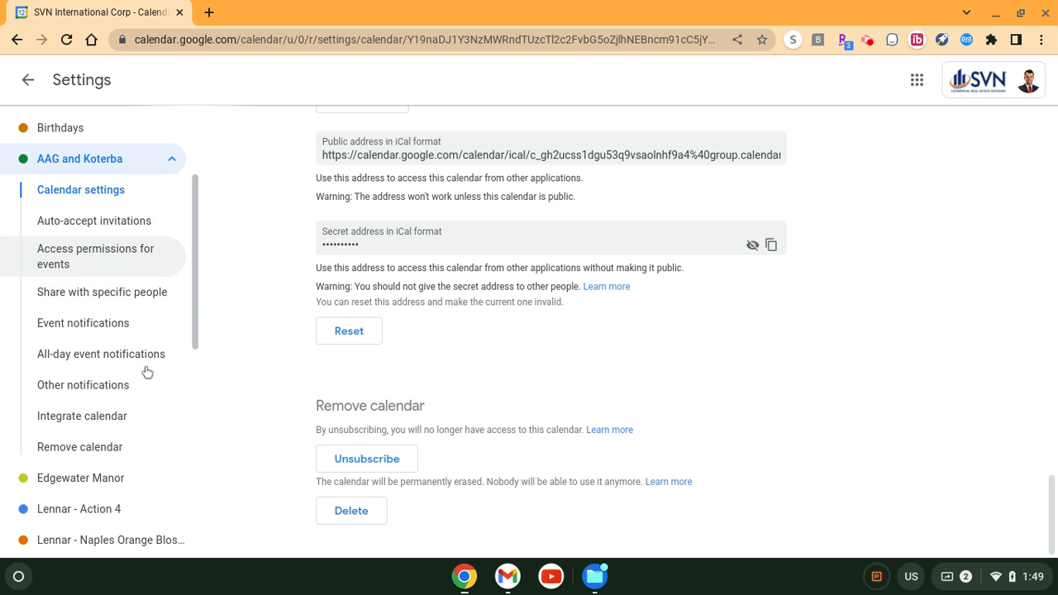
pyautogui.scroll(2, 146, 371)
pyautogui.scroll(-5, 146, 371)
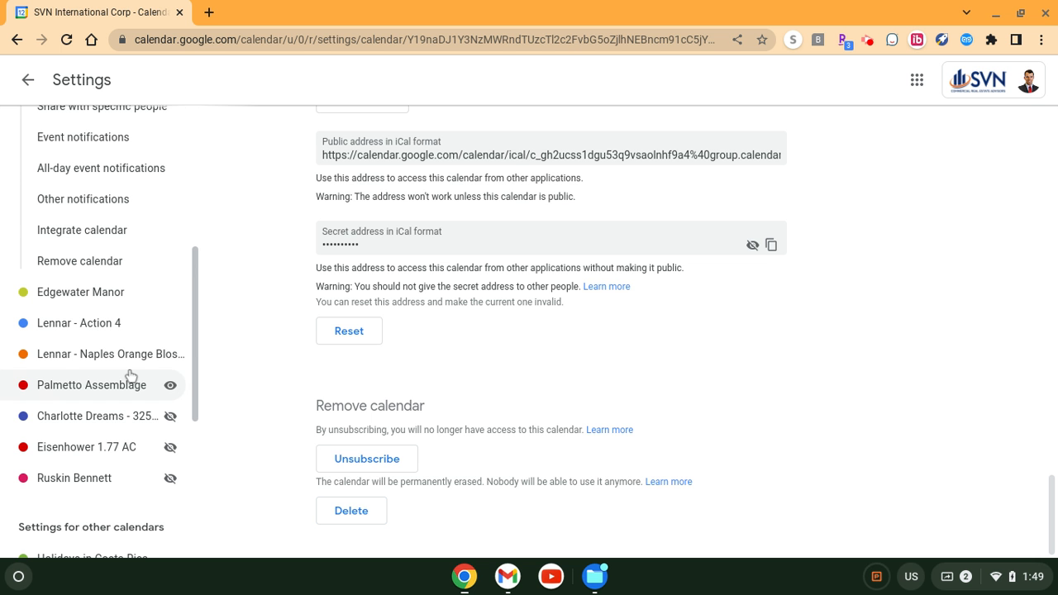
pyautogui.scroll(2, 136, 372)
pyautogui.scroll(5, 135, 392)
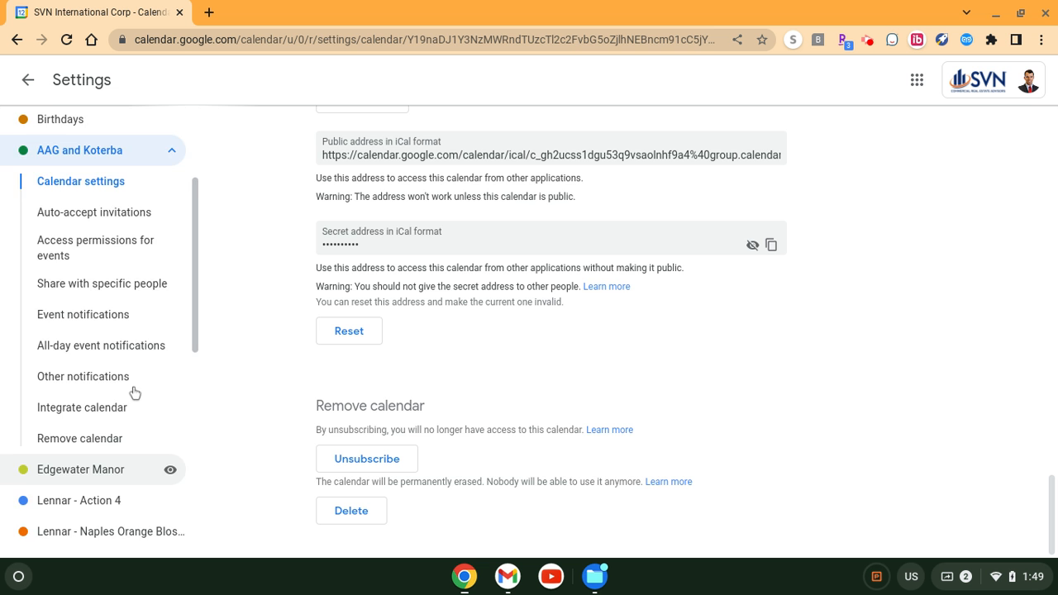
# - Leave the AAG and Koterba calendar's settings and return to the monthly calendar view
pyautogui.scroll(20, 258, 419)
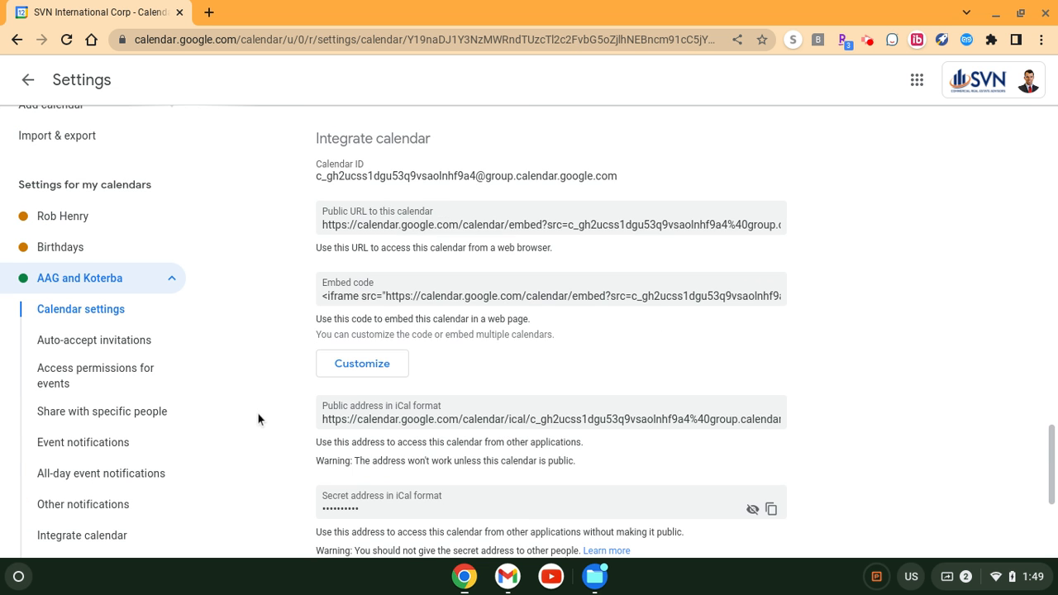
pyautogui.scroll(1, 258, 419)
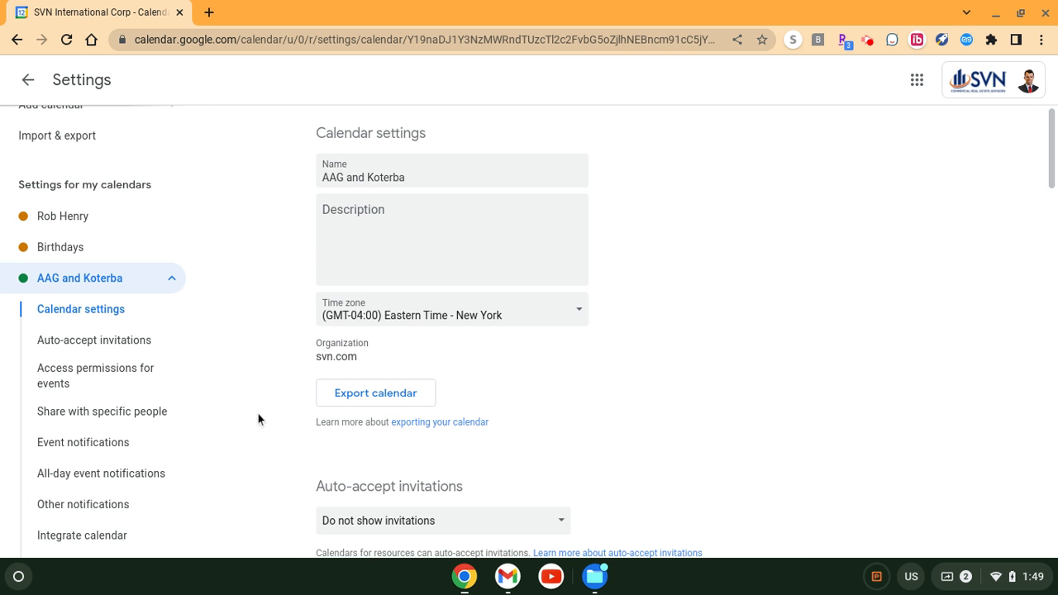
pyautogui.click(27, 83)
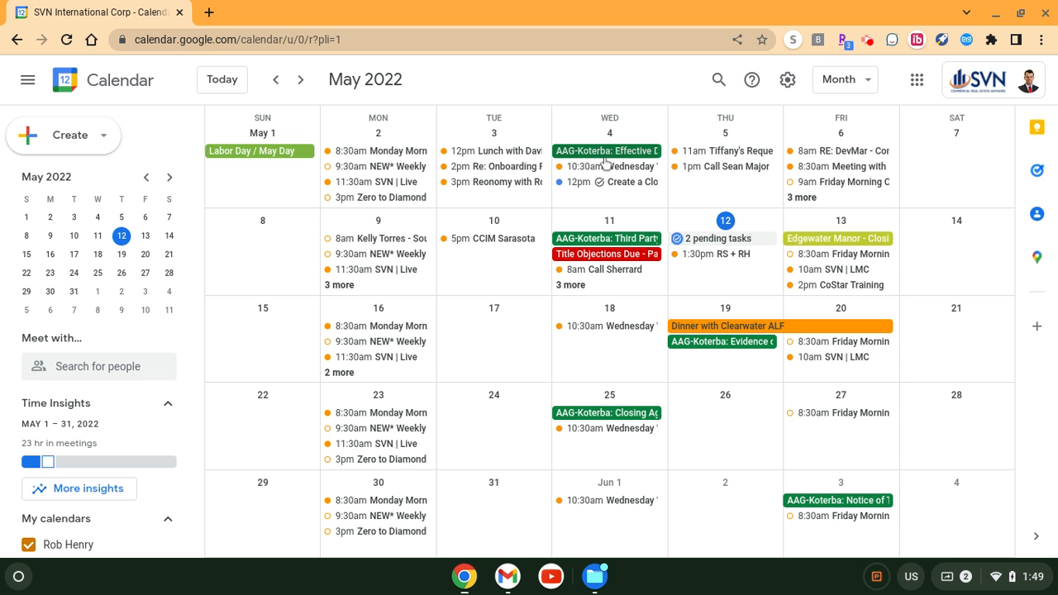
# - Start a new event titled "AAG-Kotbera: Initial Deposit Due"
pyautogui.click(83, 139)
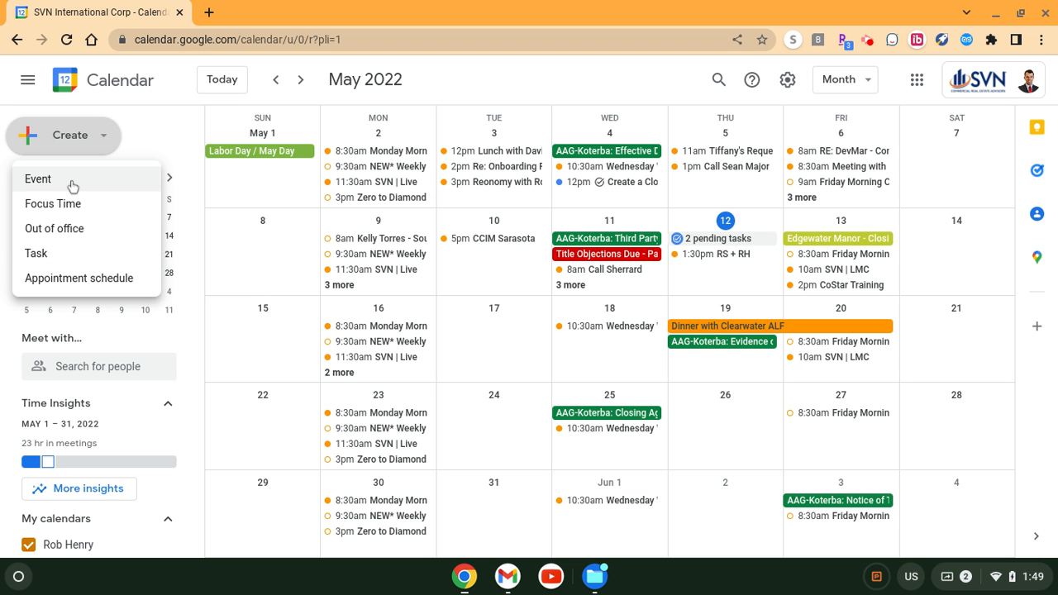
pyautogui.click(74, 176)
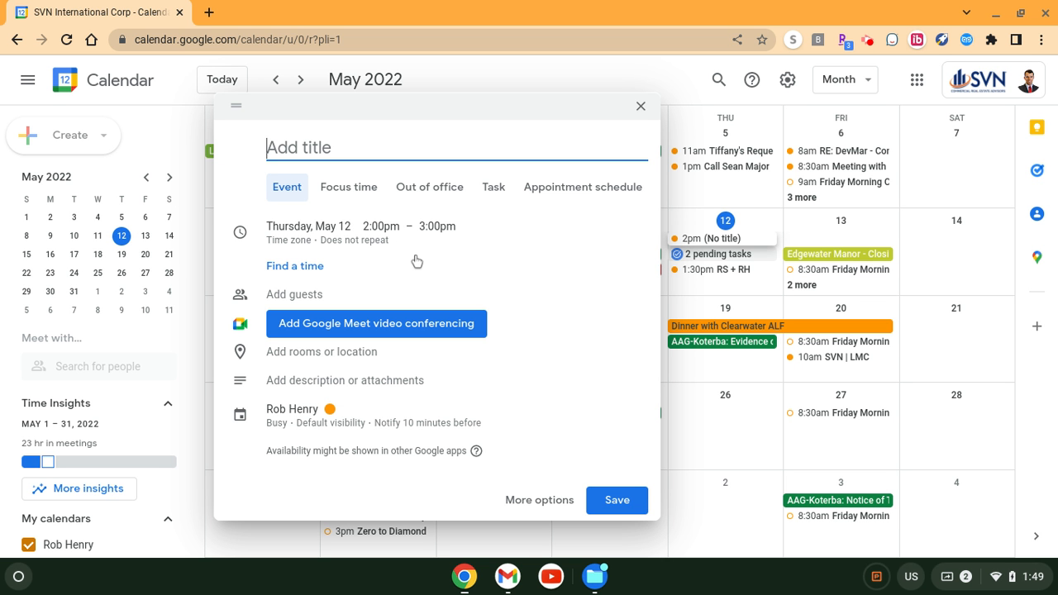
pyautogui.write('AAG')
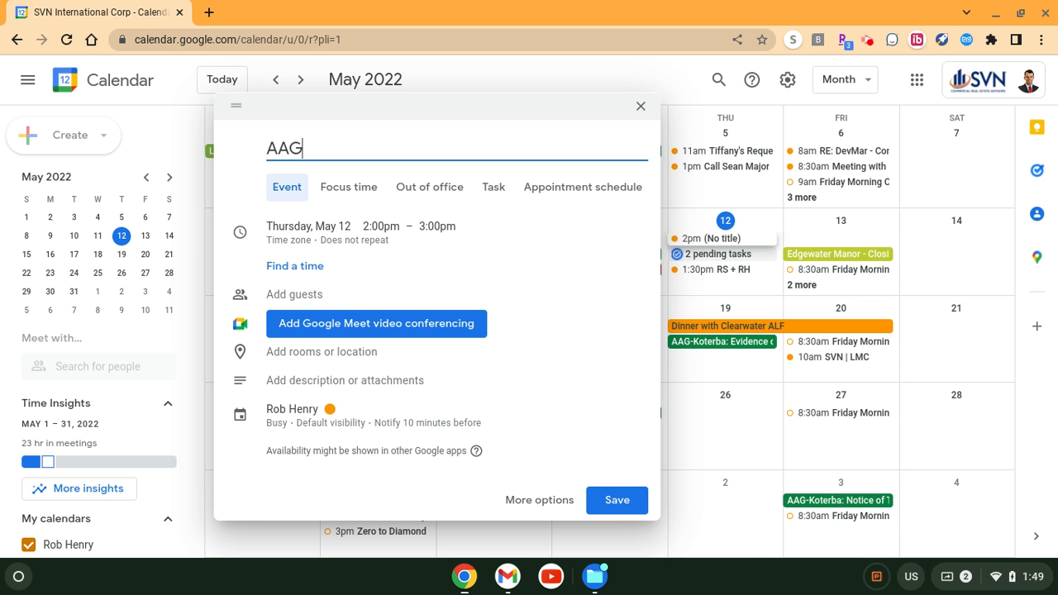
pyautogui.write('-Kotbera')
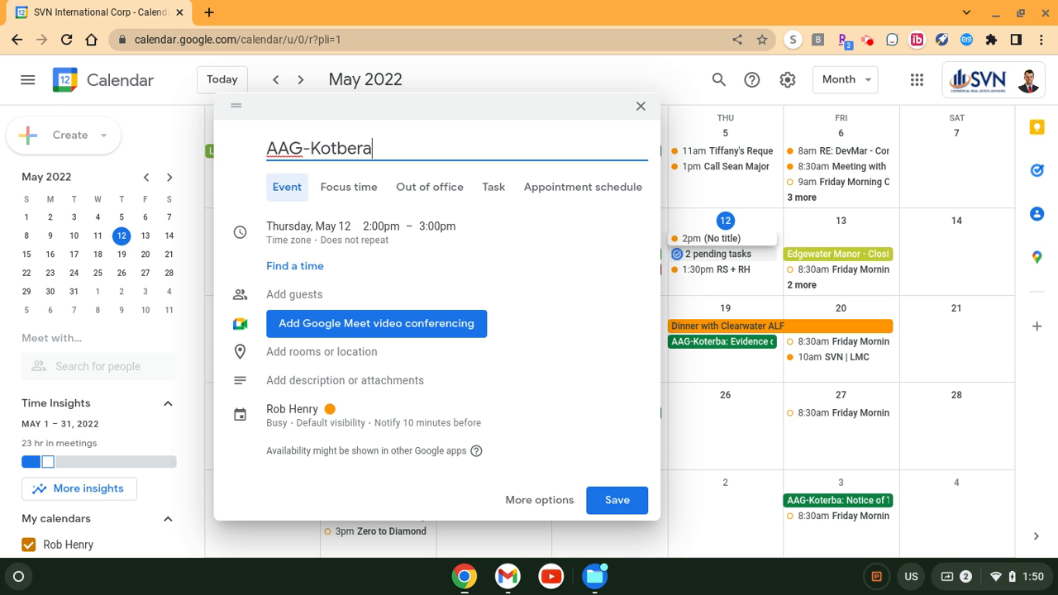
pyautogui.write(': Initial Deposit ')
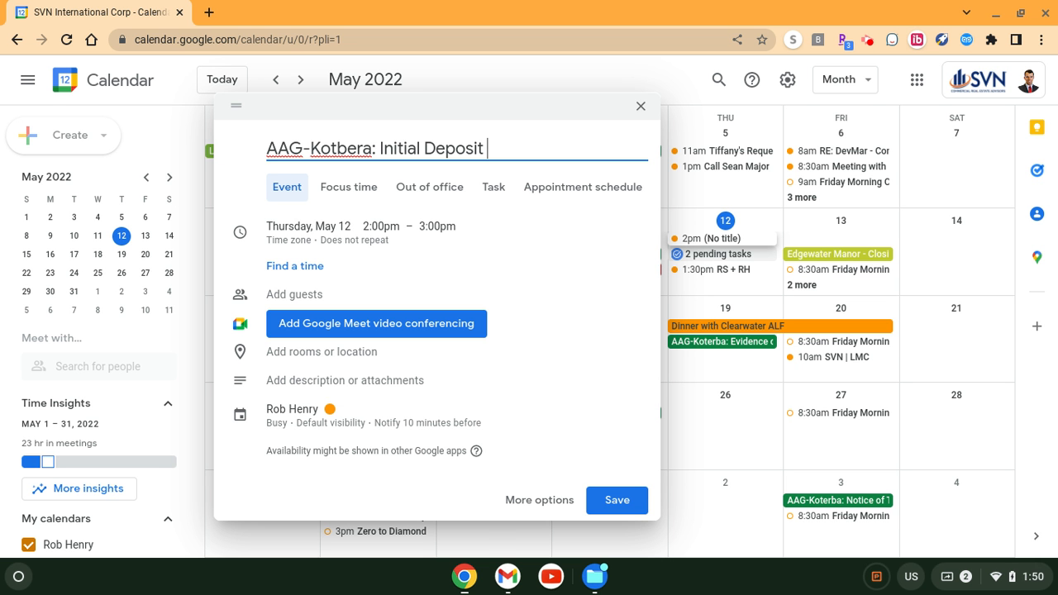
pyautogui.write('Due')
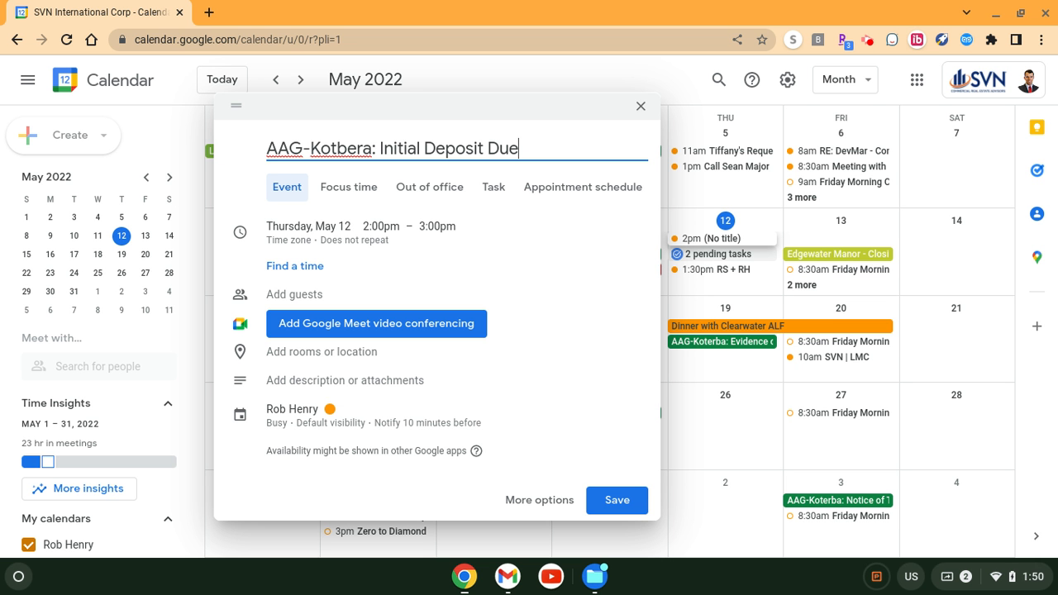
# - Make the initial deposit event an all-day event on Wednesday, May 11
pyautogui.click(281, 241)
pyautogui.click(274, 250)
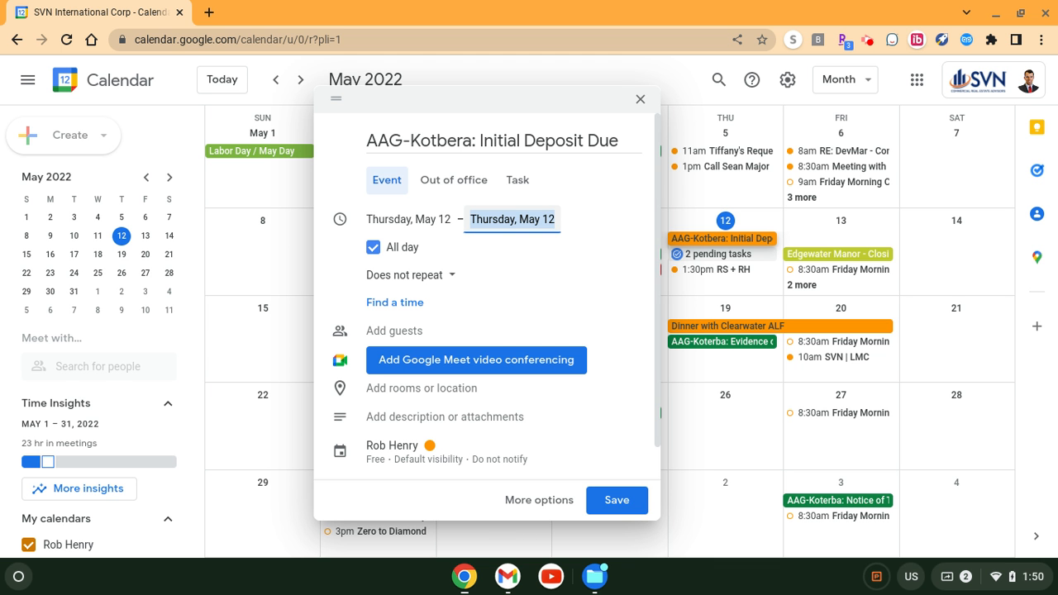
pyautogui.click(395, 219)
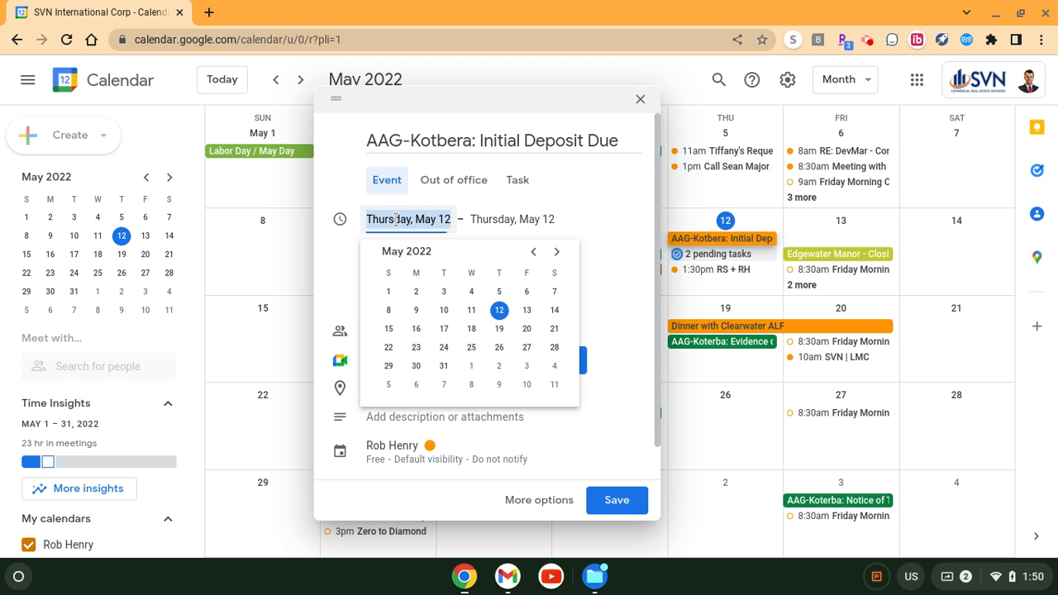
pyautogui.click(471, 311)
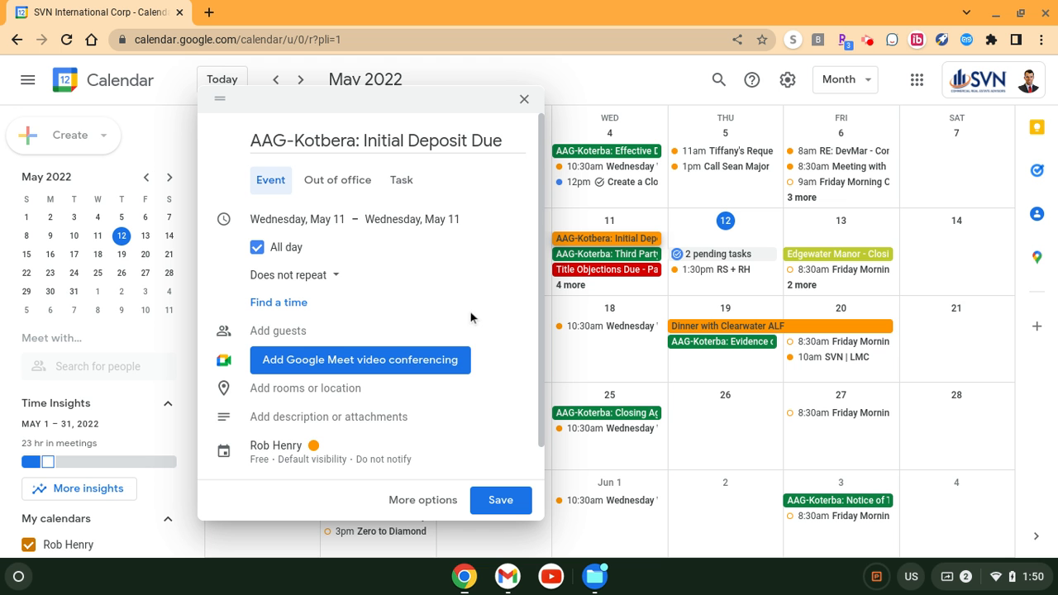
# - Open the event's description field for editing and assign the event to the AAG and Koterba calendar
pyautogui.scroll(-1, 462, 272)
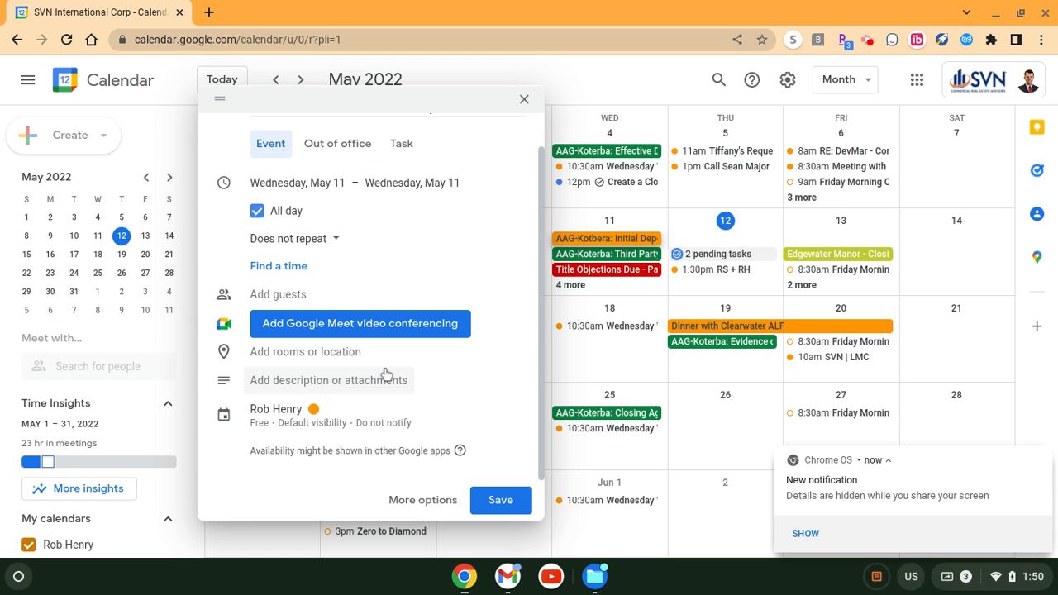
pyautogui.click(334, 394)
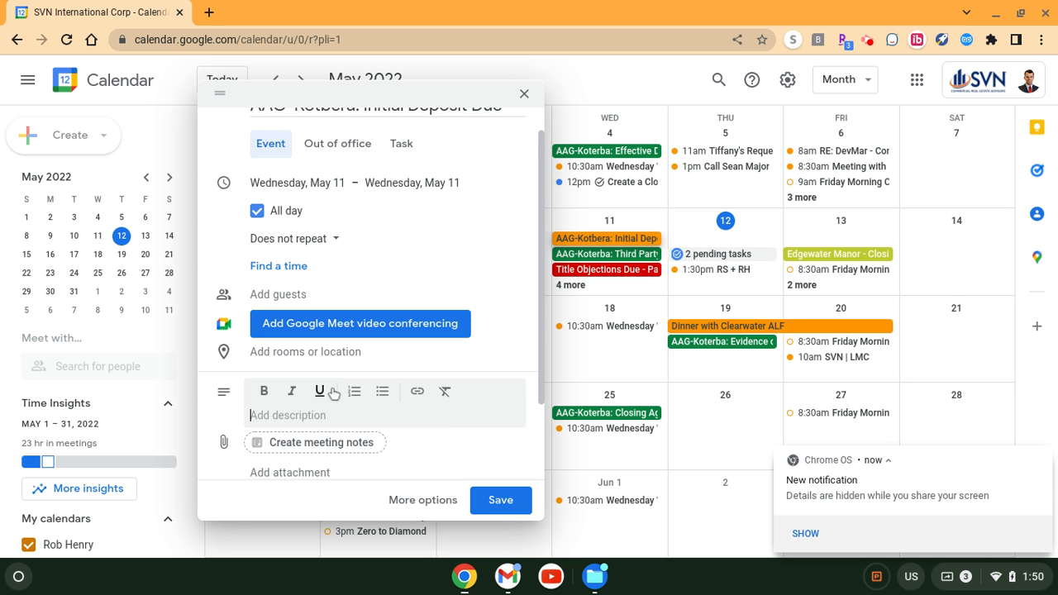
pyautogui.scroll(-2, 332, 394)
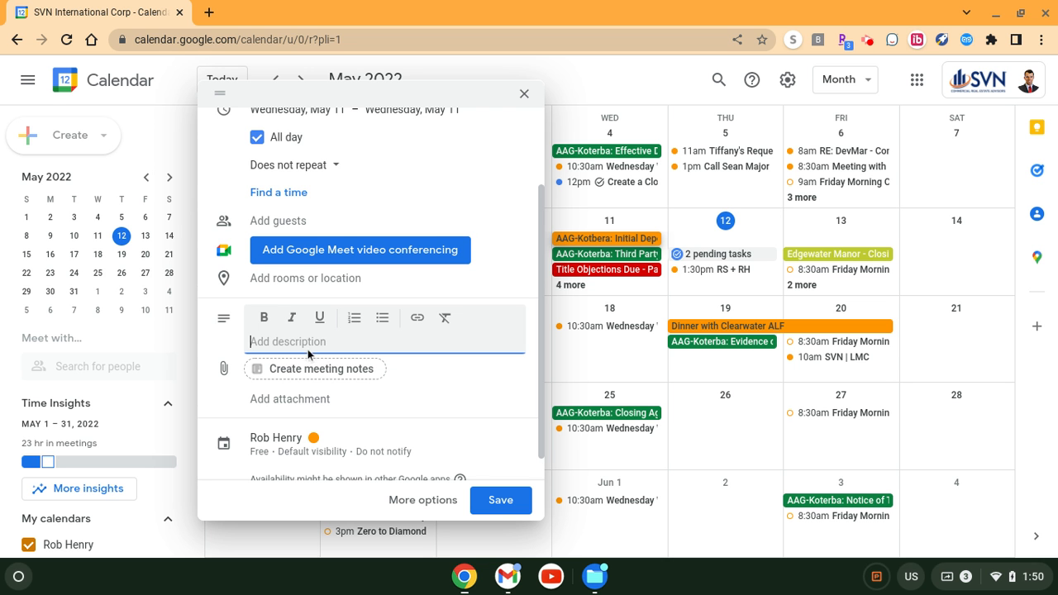
pyautogui.scroll(-1, 307, 354)
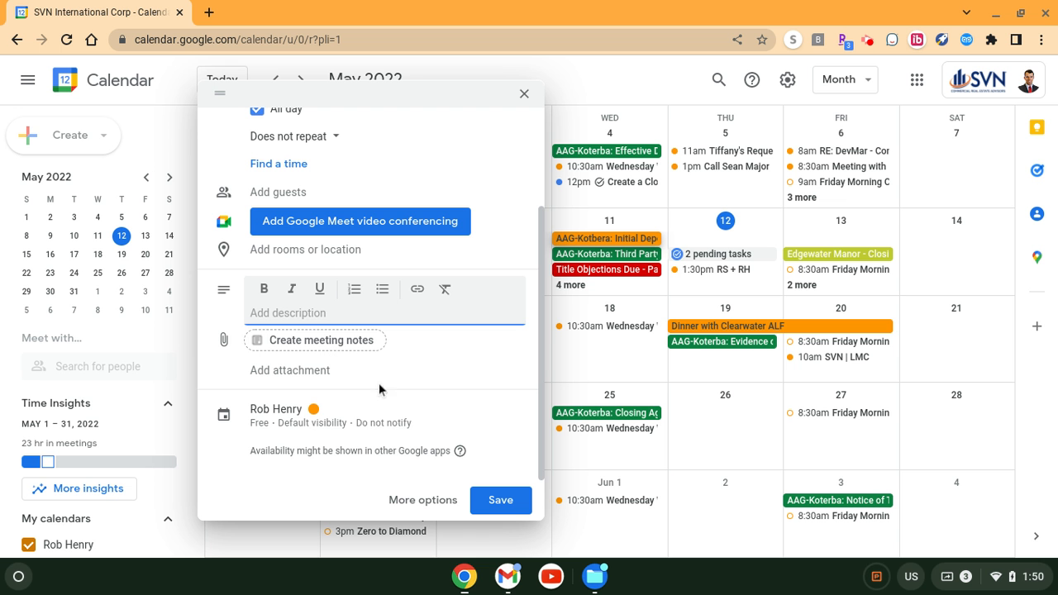
pyautogui.click(286, 409)
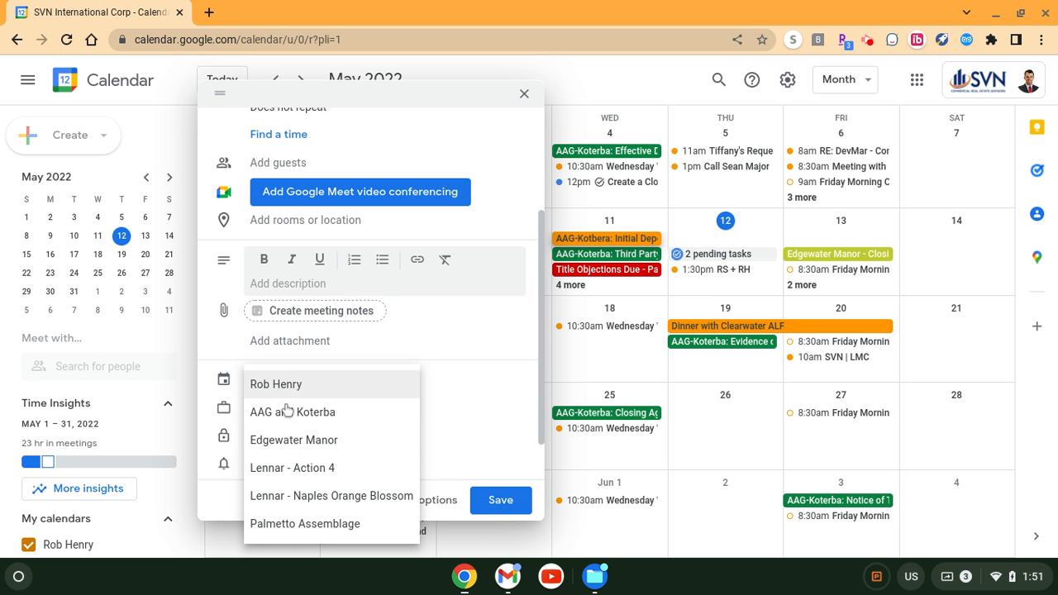
pyautogui.click(319, 419)
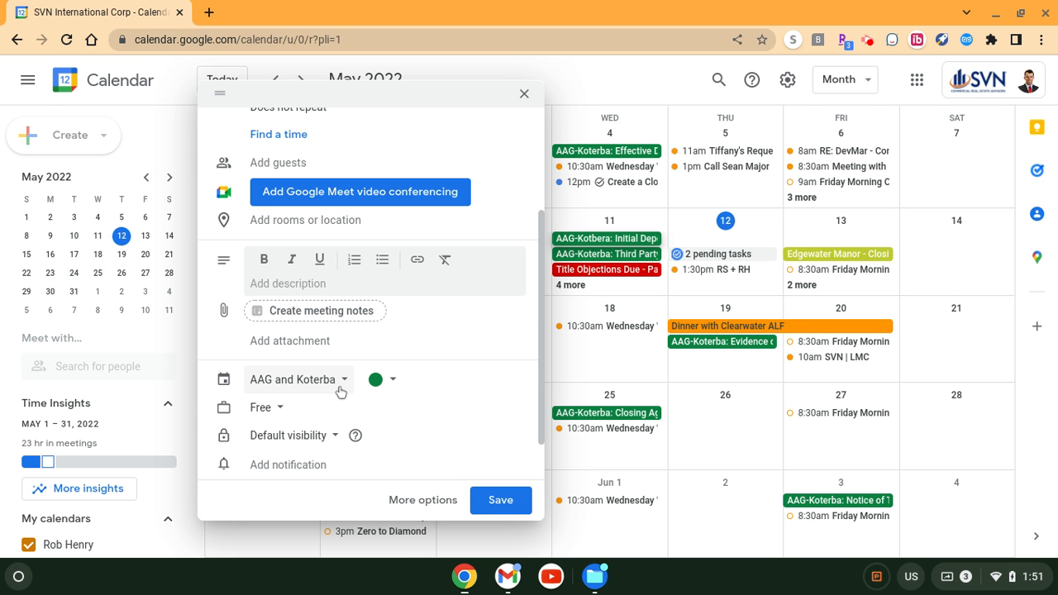
# - Add a notification to the deposit event for 1 week before at 9am
pyautogui.scroll(-2, 340, 391)
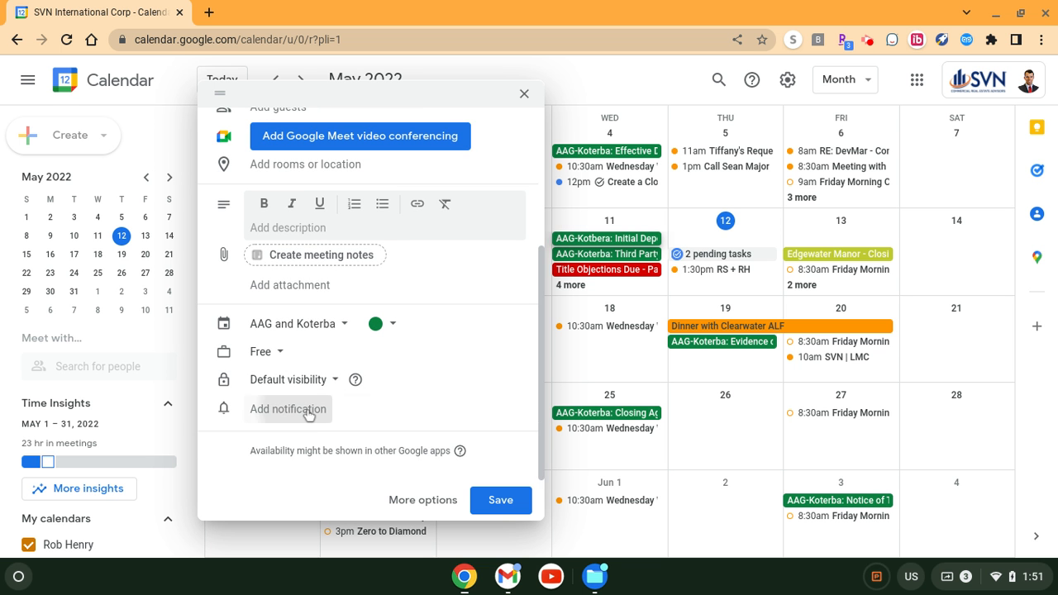
pyautogui.click(308, 411)
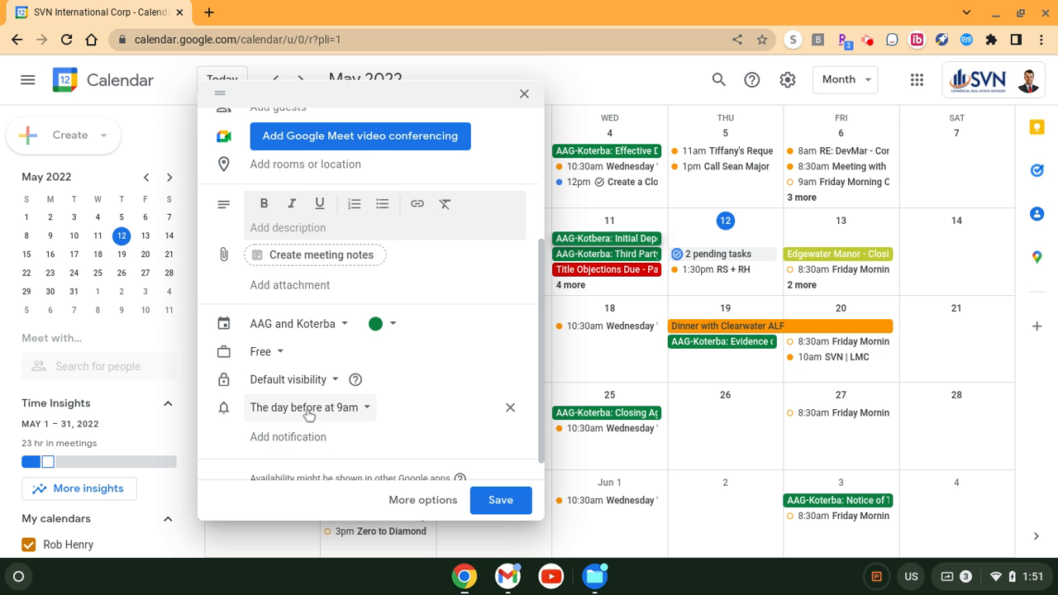
pyautogui.click(354, 407)
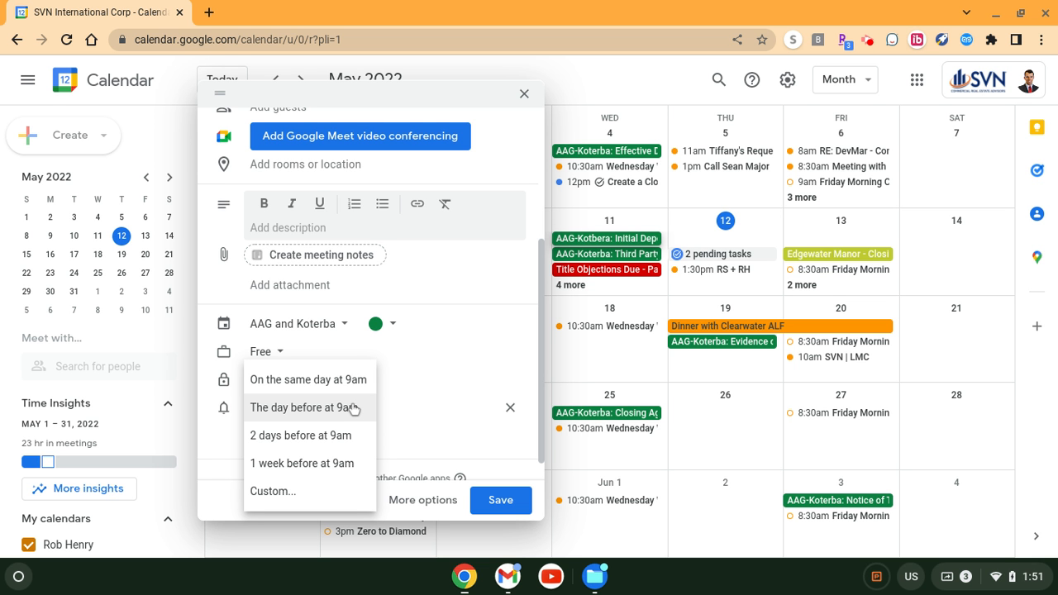
pyautogui.click(305, 469)
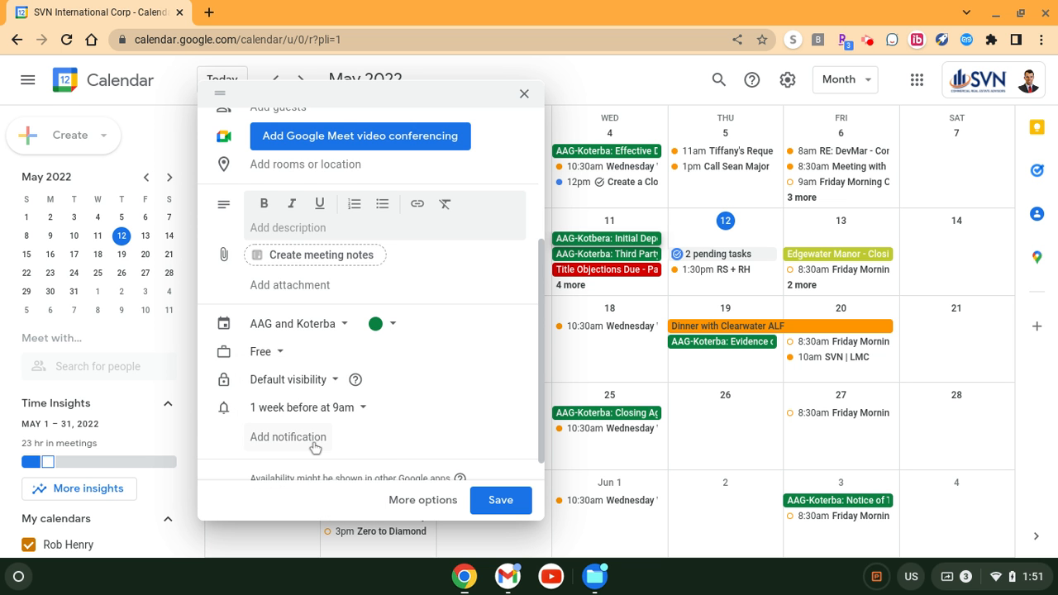
# - Add two more notifications to the event, for 2 days before at 9am and on the same day at 9am
pyautogui.click(310, 442)
pyautogui.scroll(-1, 348, 428)
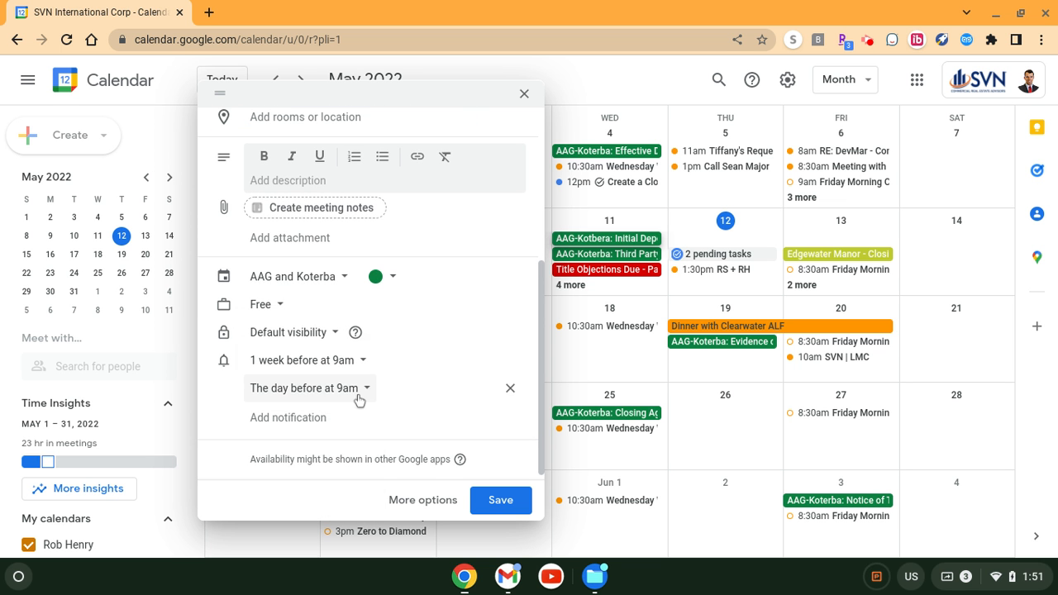
pyautogui.click(357, 387)
pyautogui.click(340, 423)
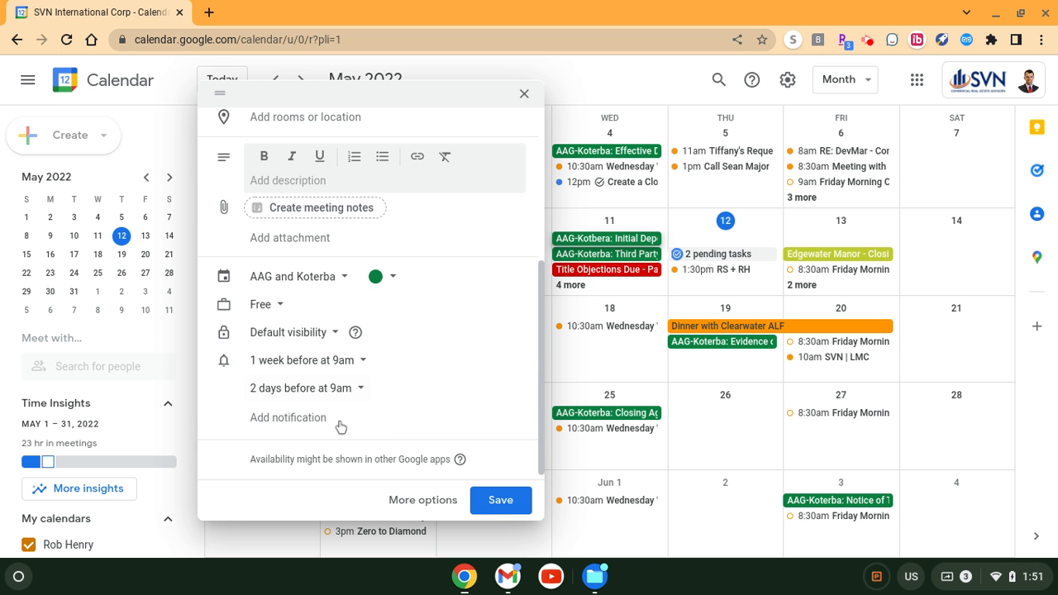
pyautogui.click(312, 424)
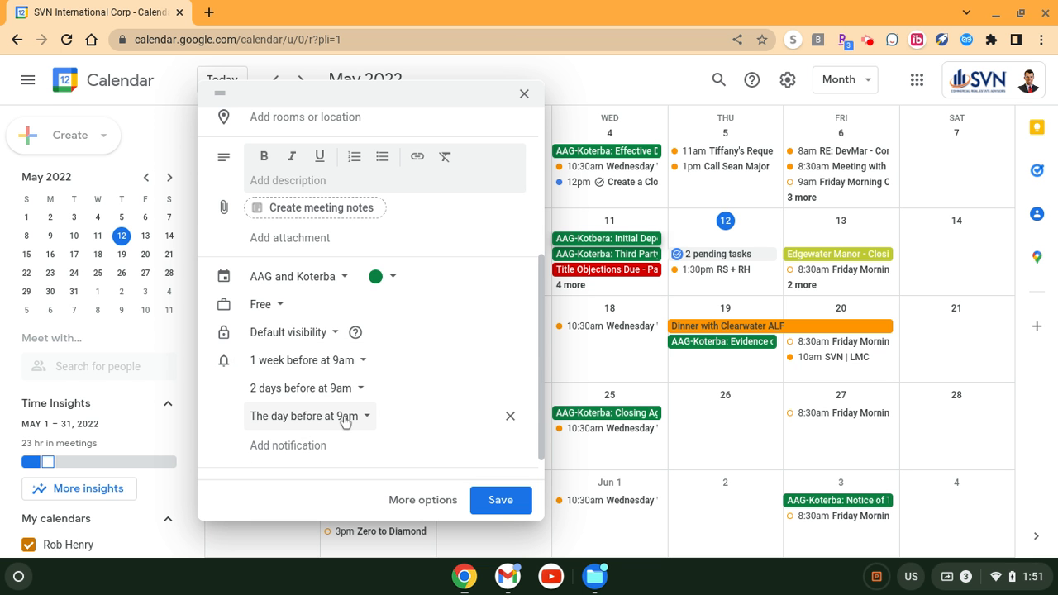
pyautogui.click(345, 417)
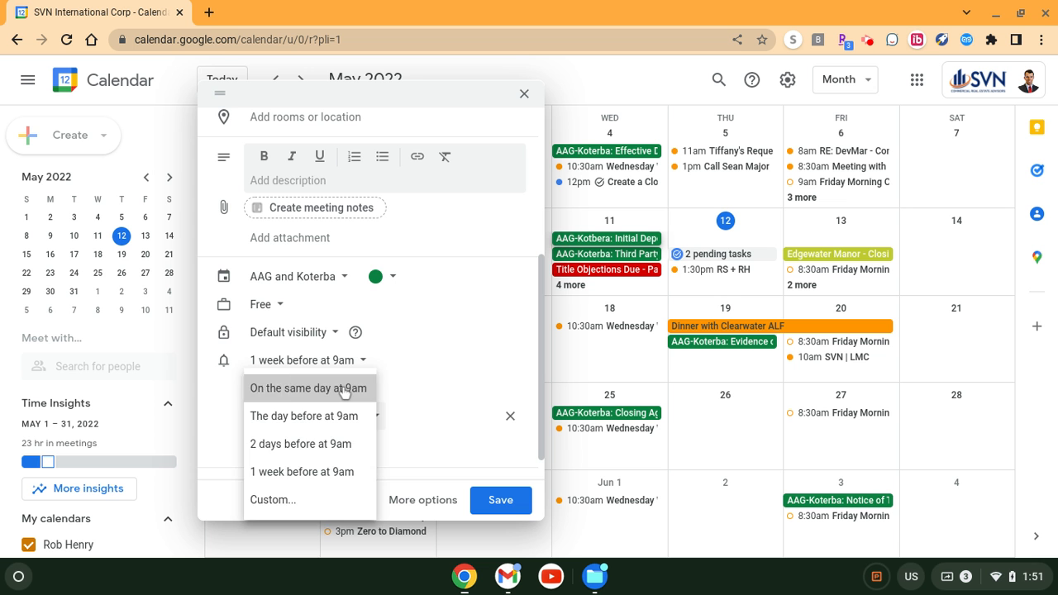
pyautogui.click(347, 387)
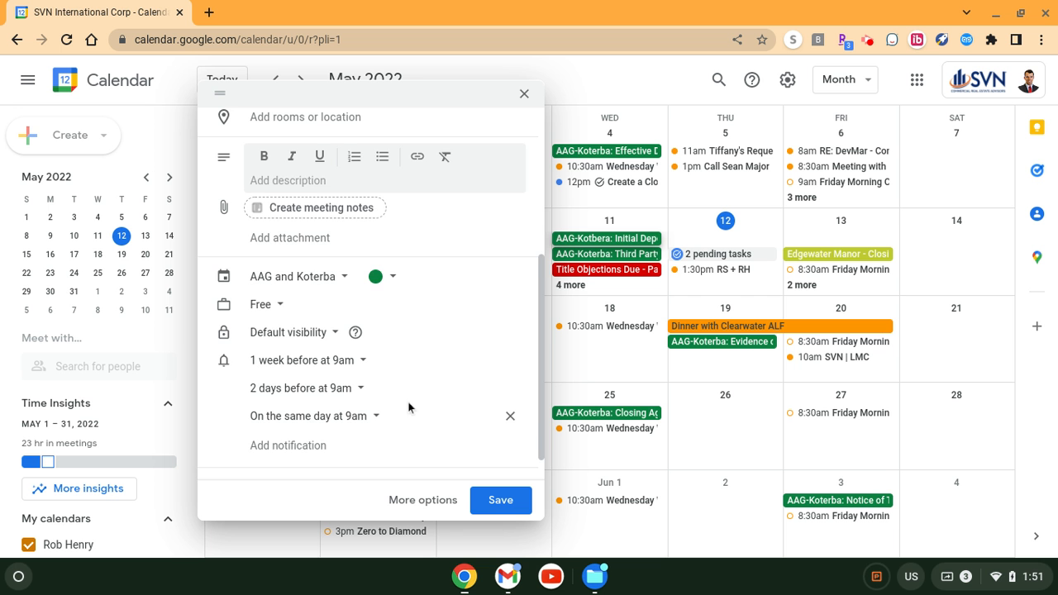
# - Add a fourth, custom notification to the event for 2 weeks before at 9am
pyautogui.scroll(-1, 406, 406)
pyautogui.click(314, 415)
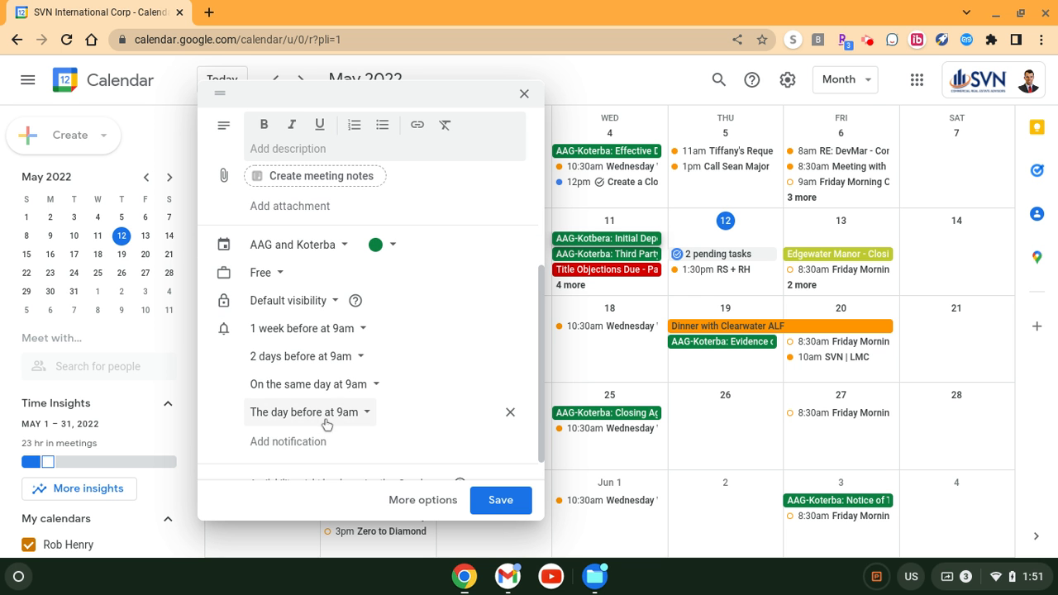
pyautogui.scroll(-1, 330, 410)
pyautogui.click(359, 380)
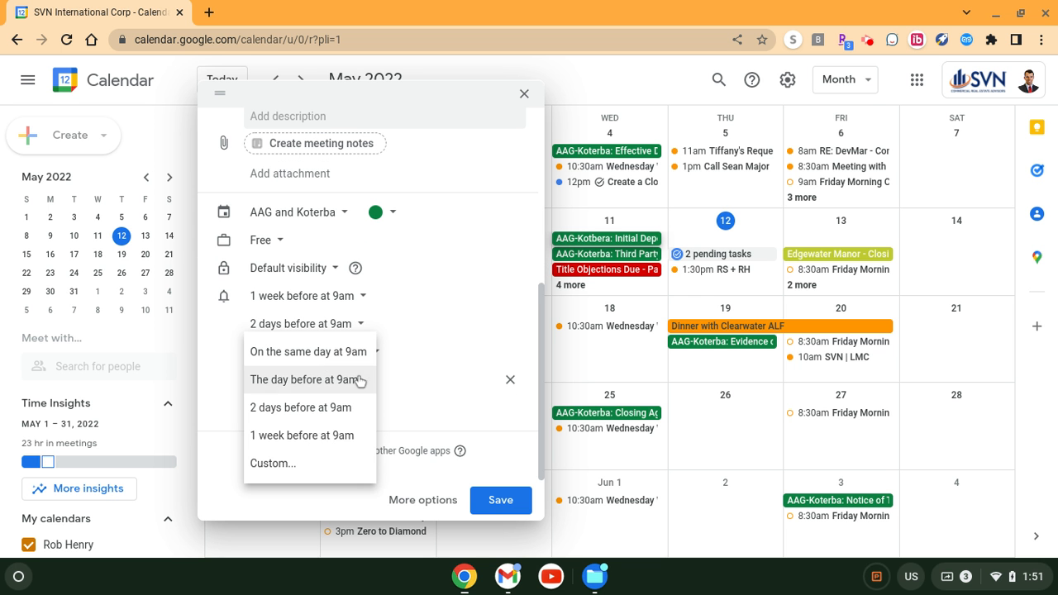
pyautogui.click(303, 470)
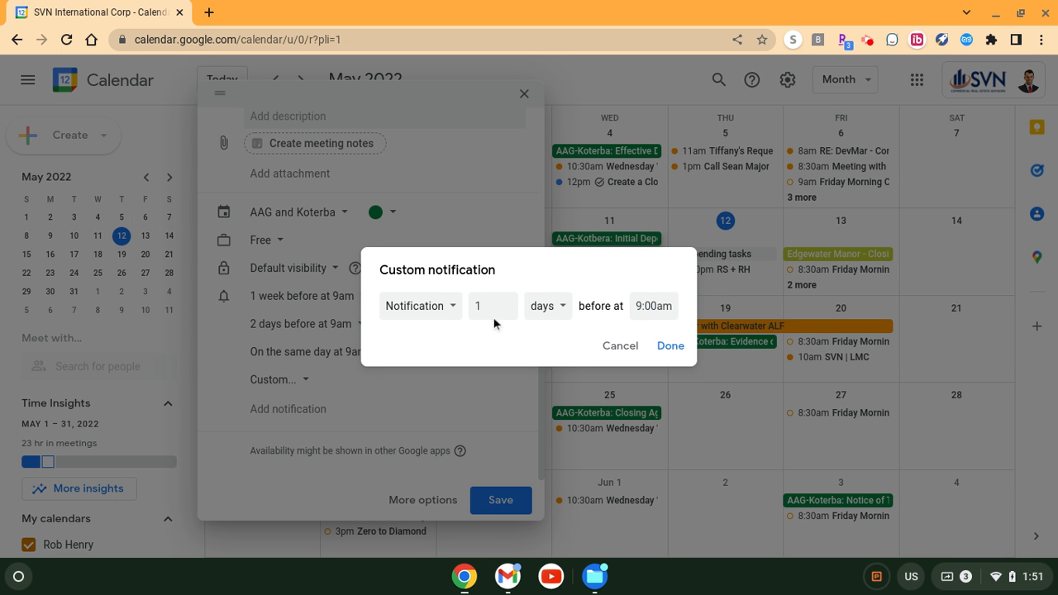
pyautogui.click(548, 307)
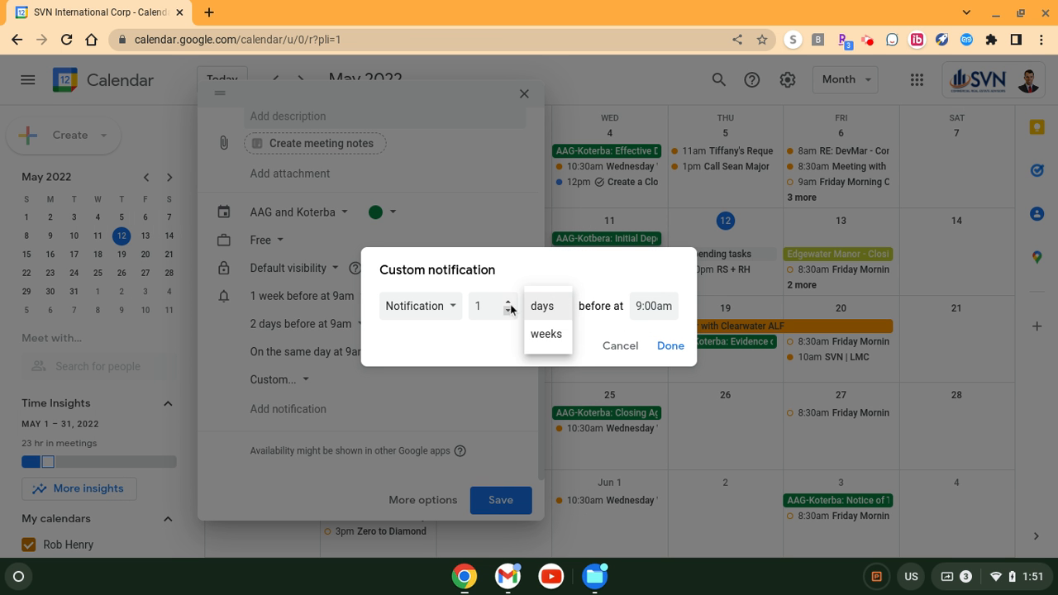
pyautogui.click(545, 335)
pyautogui.click(506, 311)
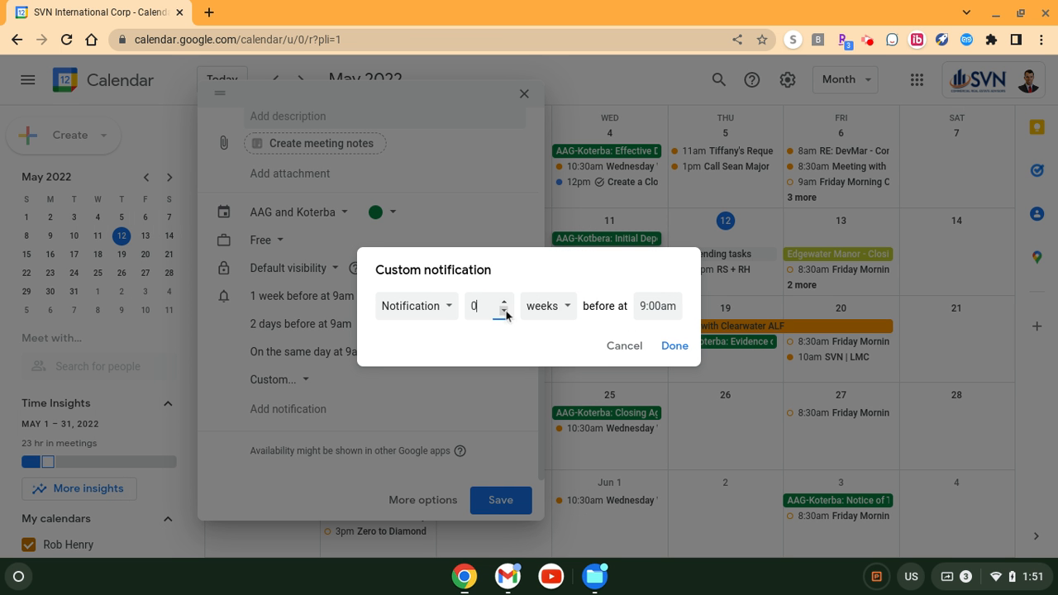
pyautogui.click(504, 301)
pyautogui.click(504, 301)
pyautogui.click(674, 346)
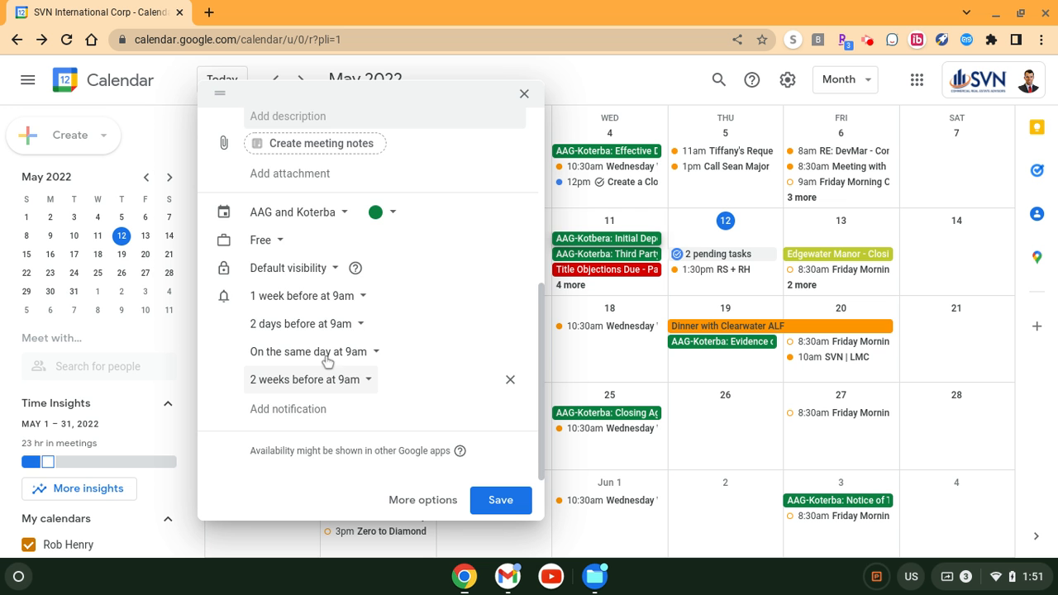
# - Close the initial deposit event draft and discard it without saving
pyautogui.scroll(3, 326, 359)
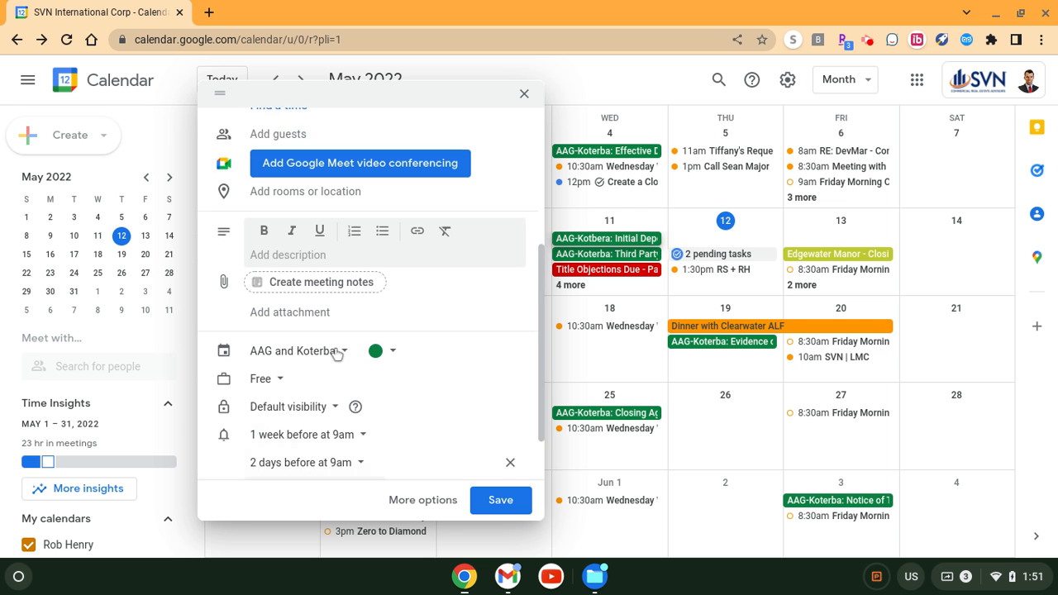
pyautogui.click(524, 97)
pyautogui.click(593, 331)
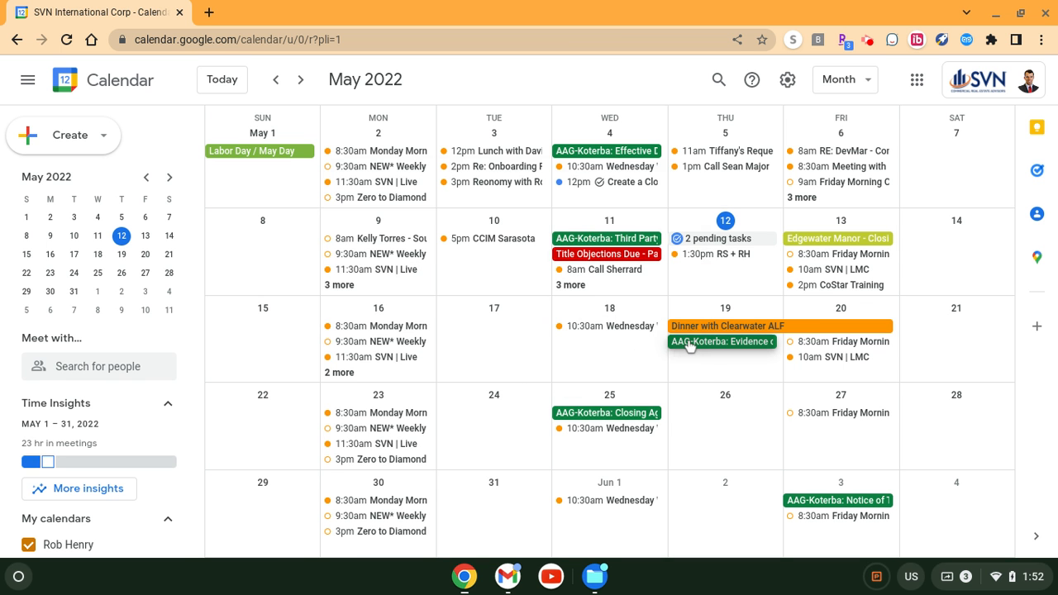
# - Open the May 19 Evidence of Title Due event for editing, examine its notifications and description, and close it without changes
pyautogui.click(692, 342)
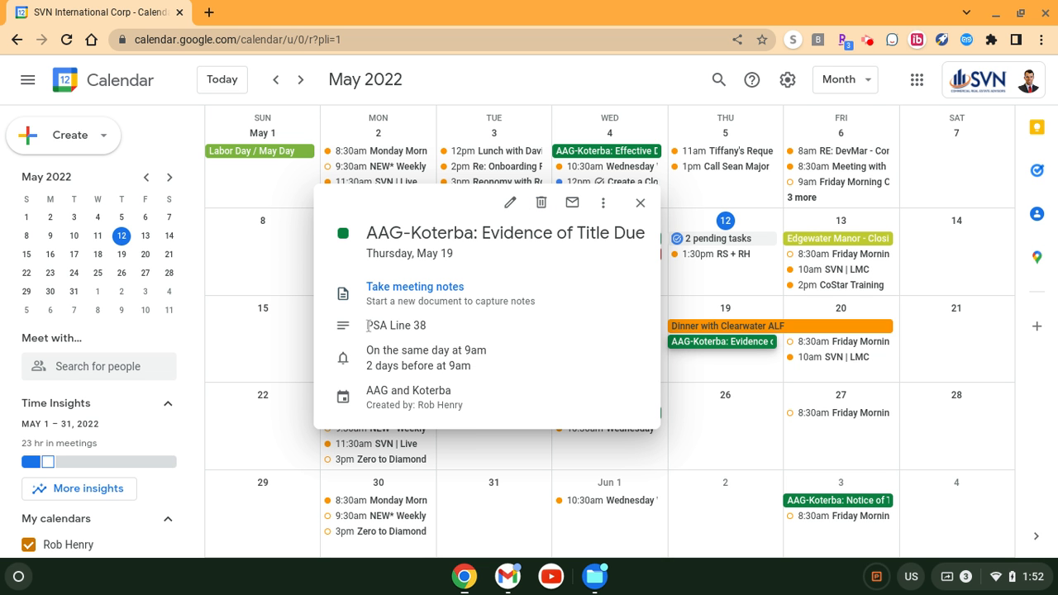
pyautogui.moveTo(367, 326); pyautogui.dragTo(475, 334)
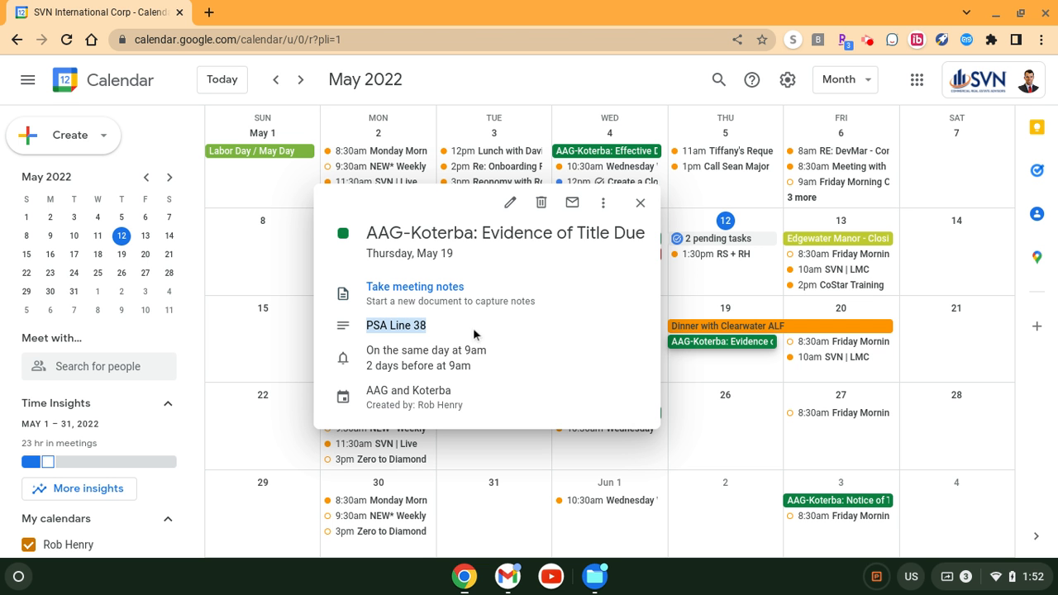
pyautogui.click(510, 202)
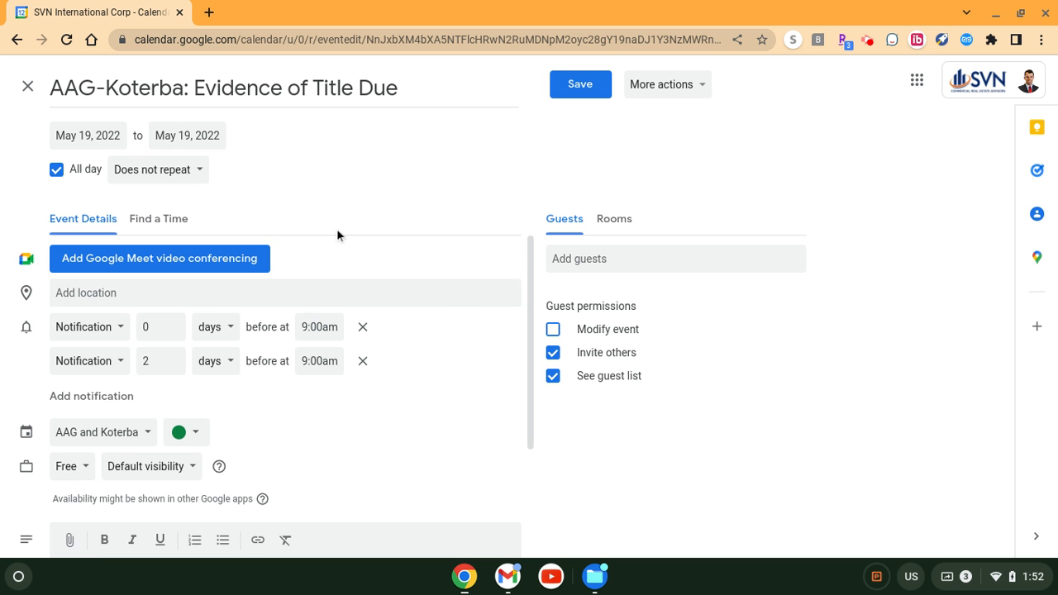
pyautogui.scroll(-3, 427, 344)
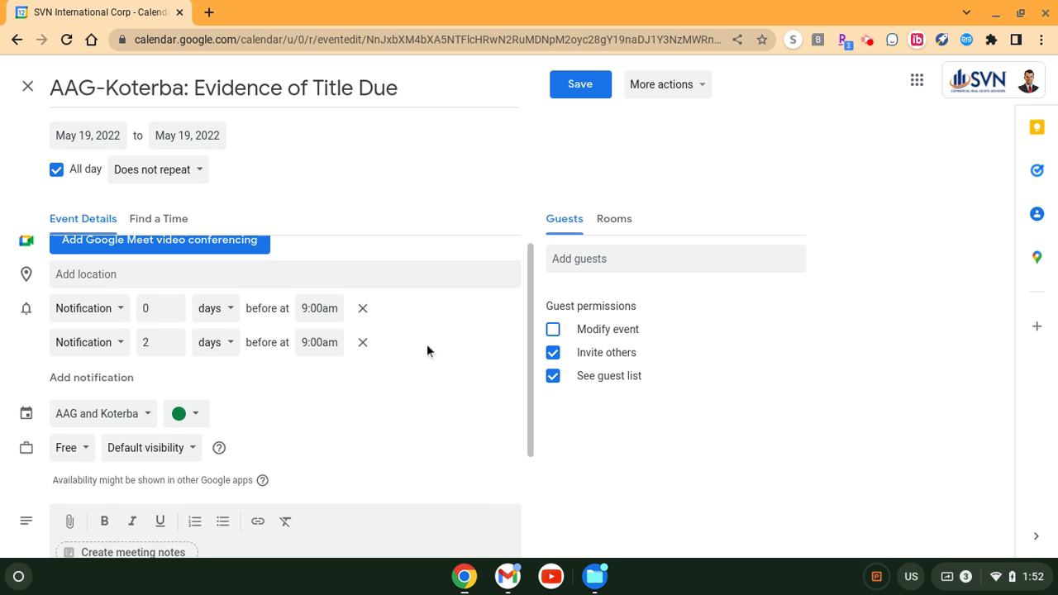
pyautogui.scroll(-1, 419, 357)
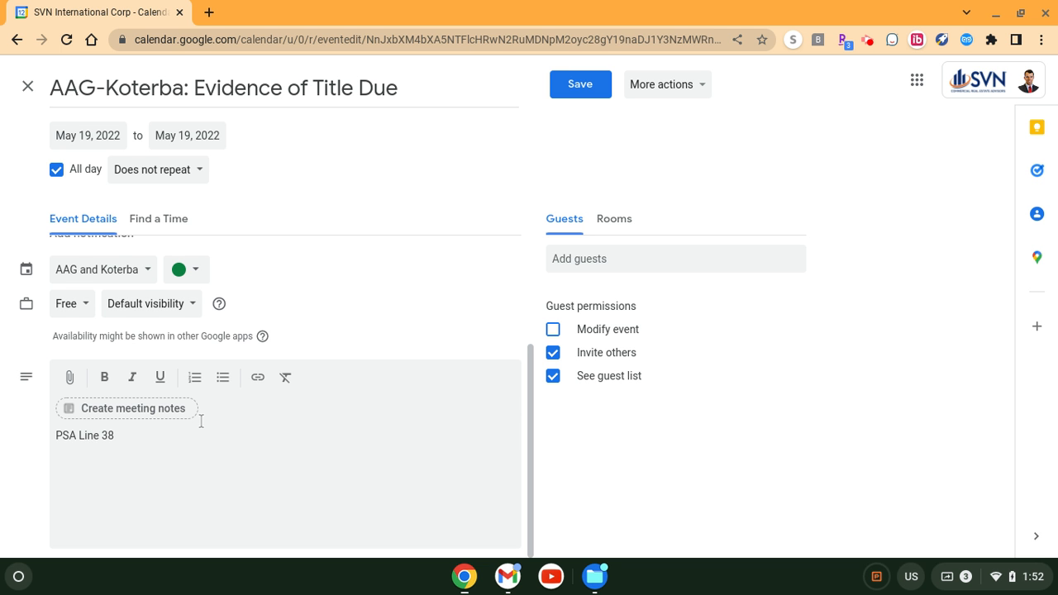
pyautogui.scroll(3, 268, 304)
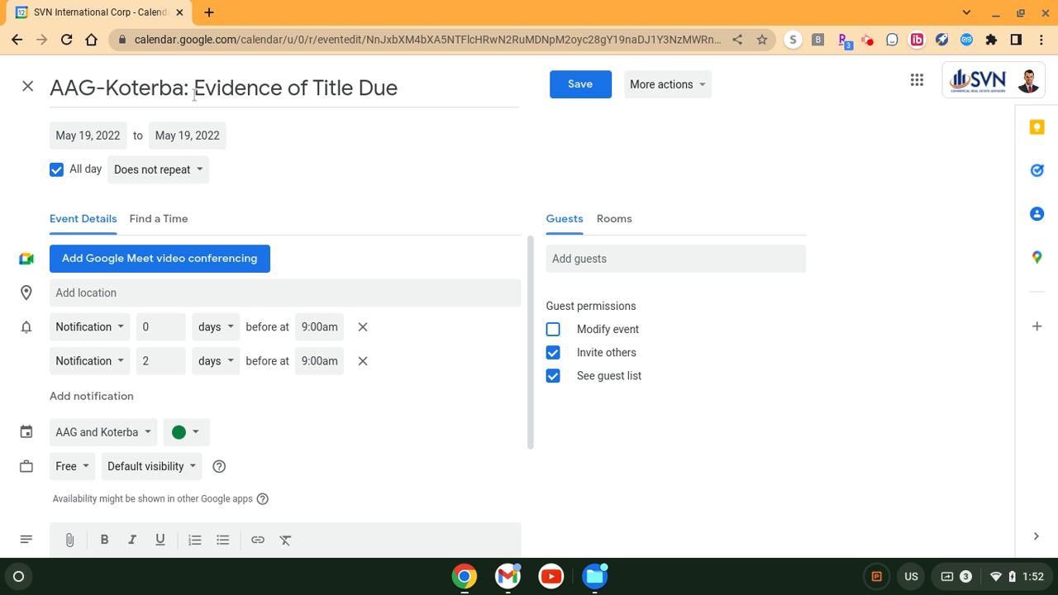
pyautogui.click(29, 88)
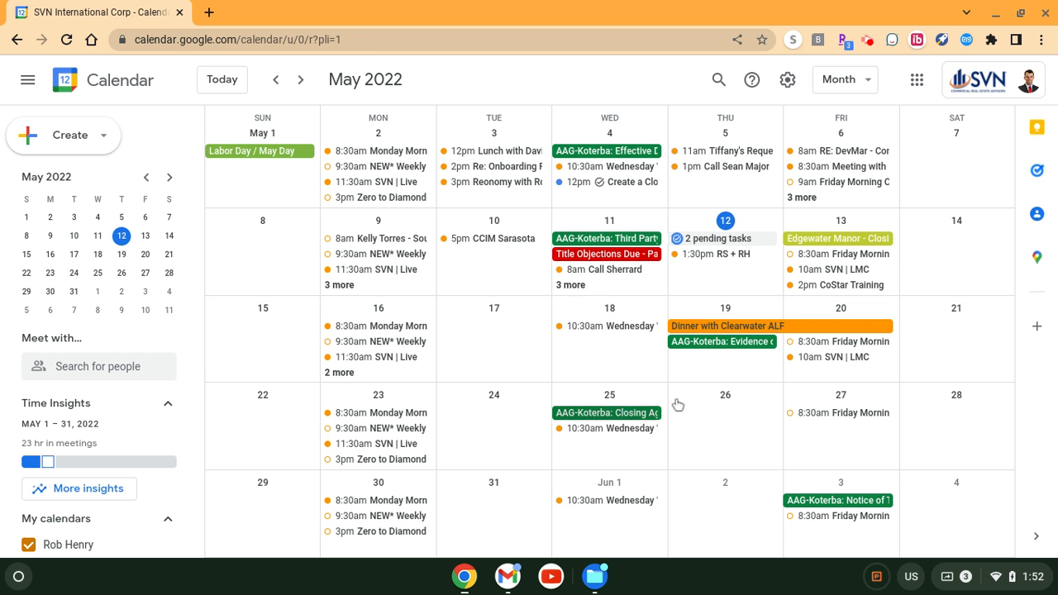
# - Search the calendar for all events matching "AAG-Koterba"
pyautogui.scroll(-2, 667, 380)
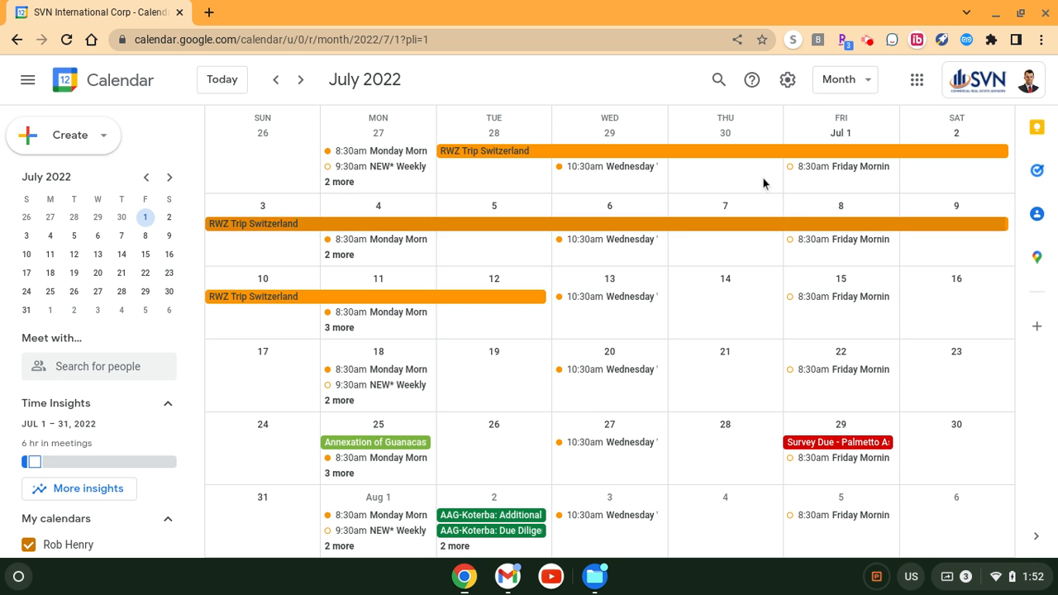
pyautogui.click(717, 83)
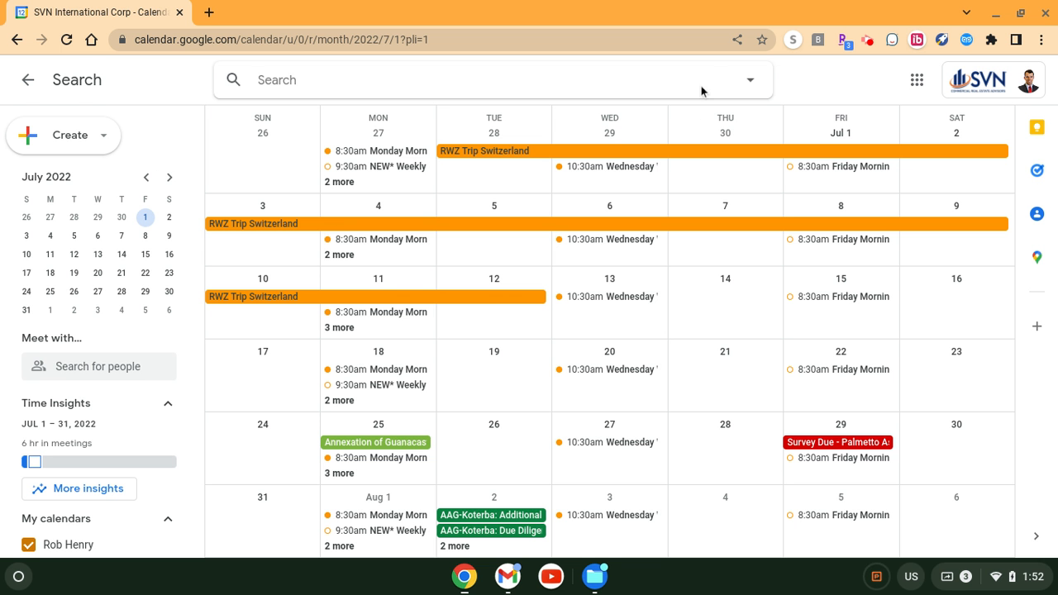
pyautogui.write('AAG')
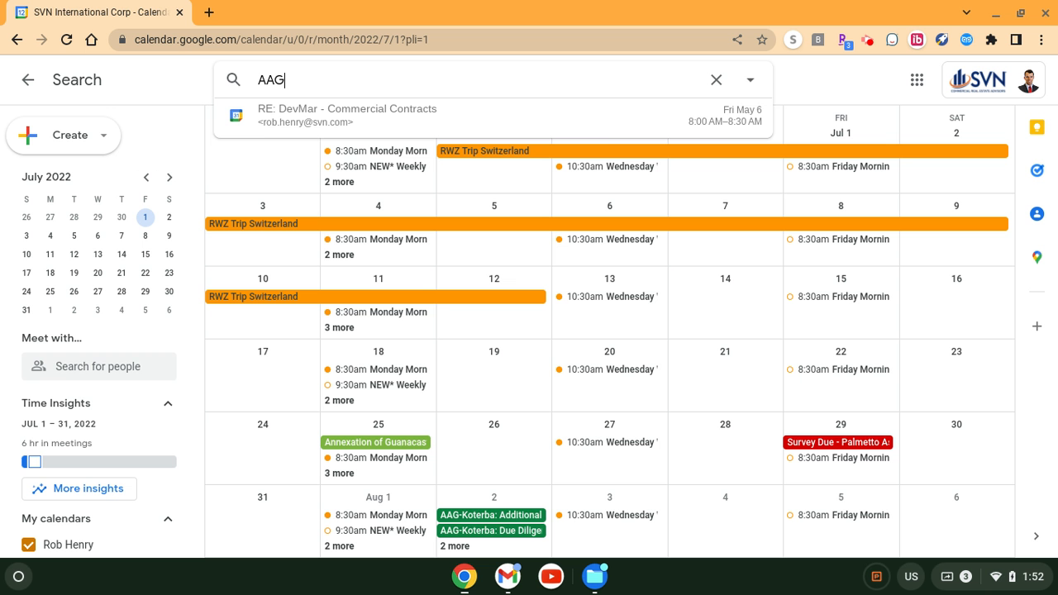
pyautogui.write('-Koterba')
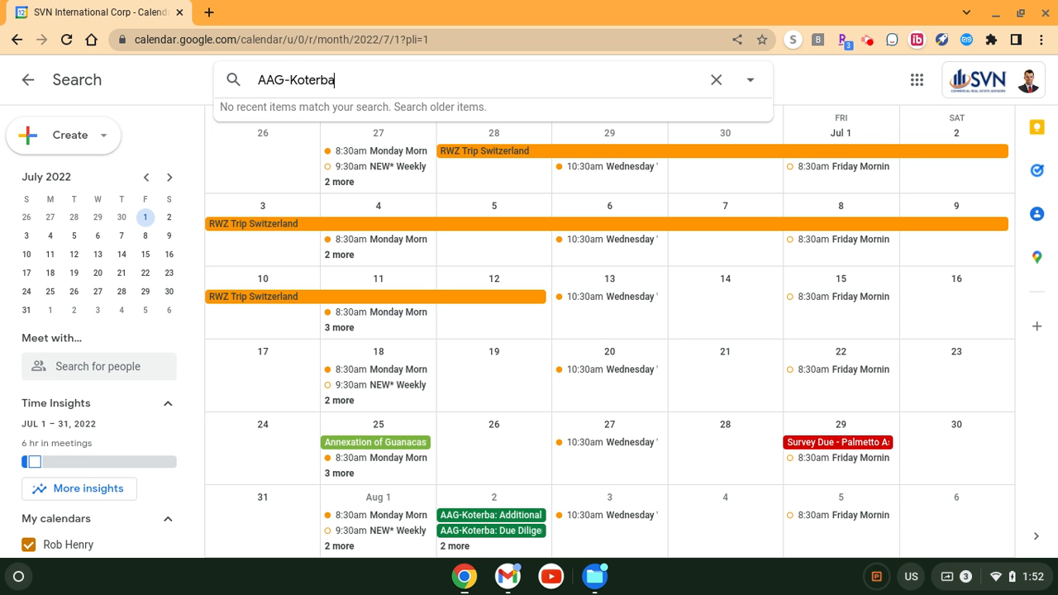
pyautogui.press('Return')
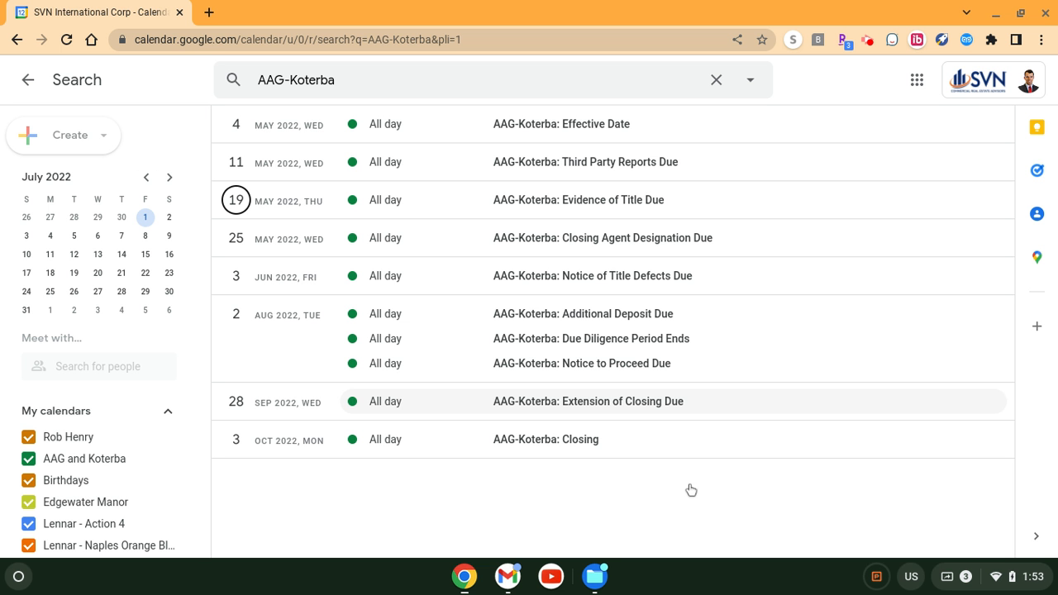
# - Frame the full list of found contract events as a partial screenshot area, and exit the capture tool without capturing
pyautogui.moveTo(253, 126); pyautogui.dragTo(618, 442)
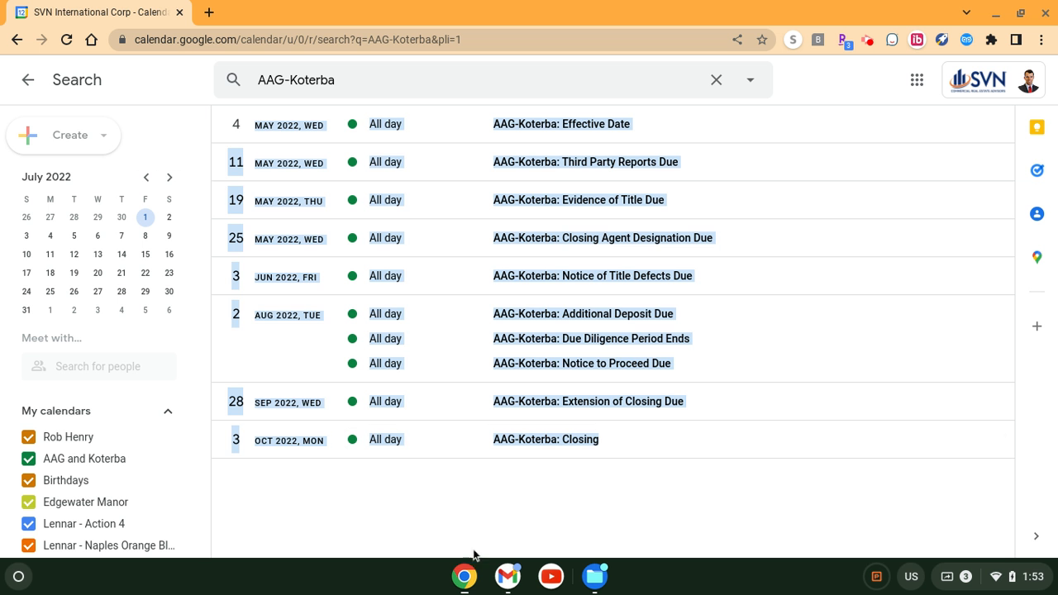
pyautogui.click(436, 522)
pyautogui.hotkey('ctrl', 'shift', 'F5')
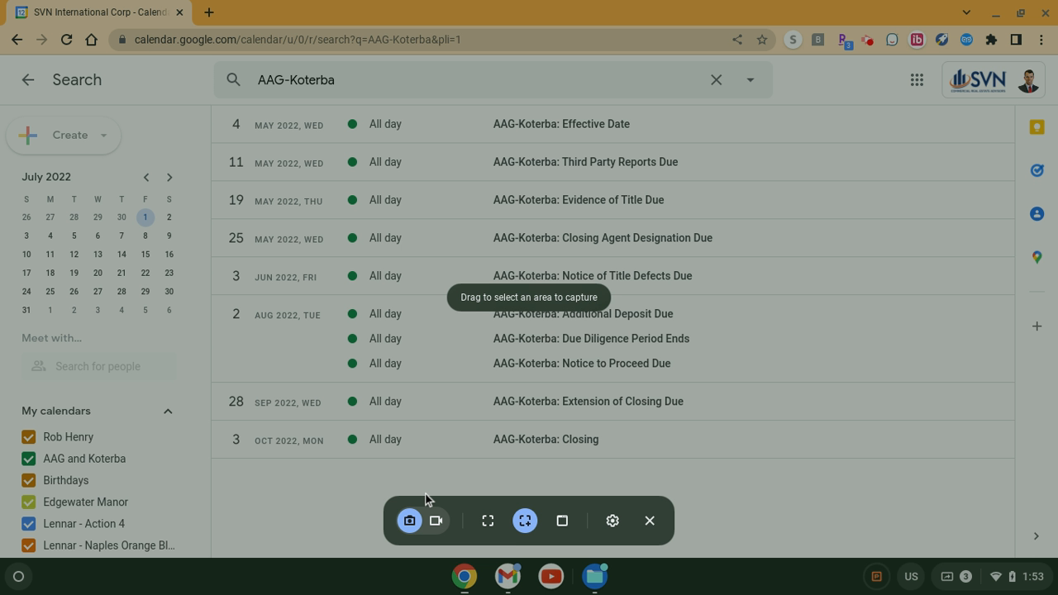
pyautogui.moveTo(741, 109); pyautogui.dragTo(1016, 498)
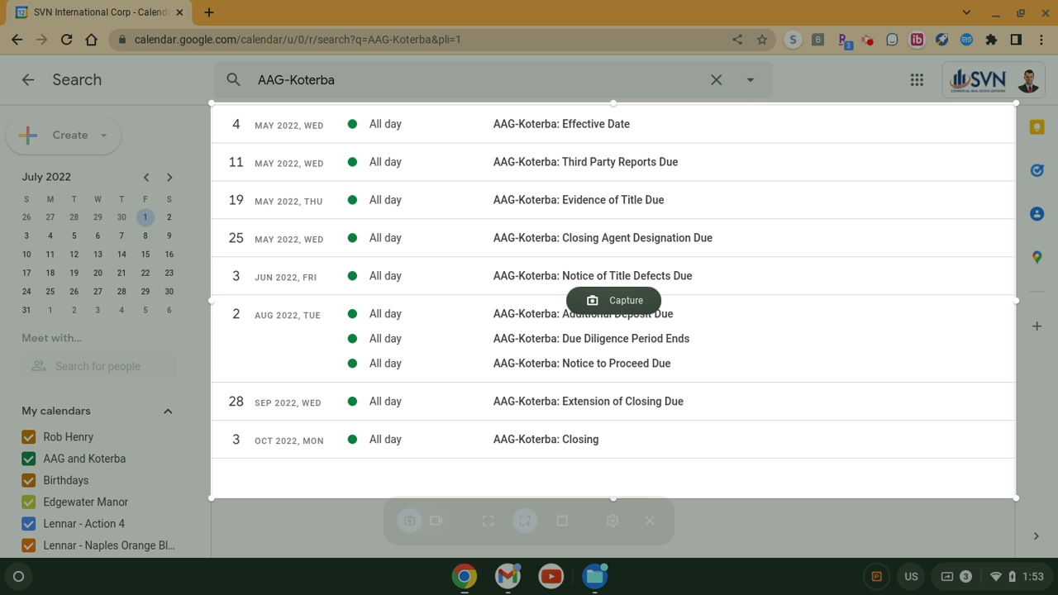
pyautogui.click(649, 522)
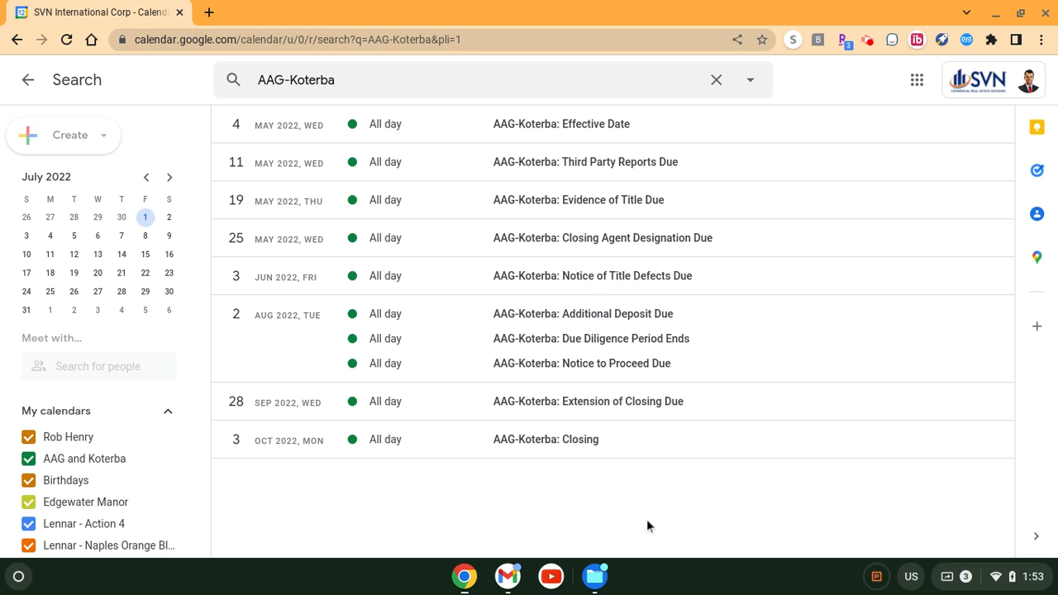